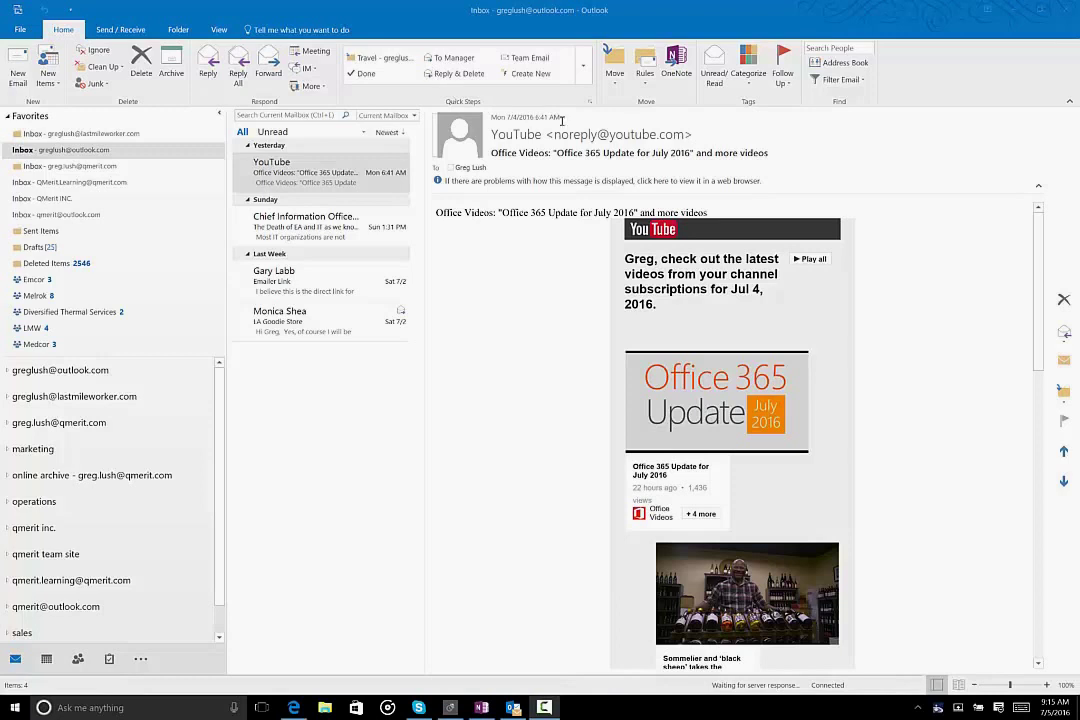
# - Collapse the ribbon, show the Home commands temporarily, and pin the ribbon open again
pyautogui.click(1071, 103)
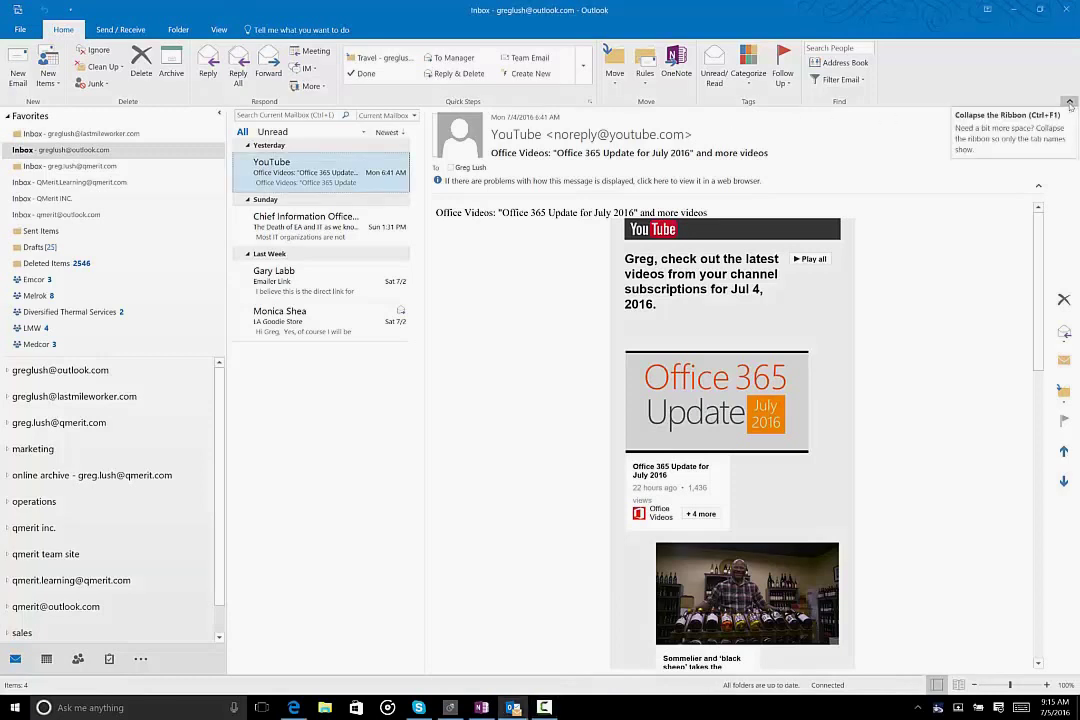
pyautogui.click(1069, 103)
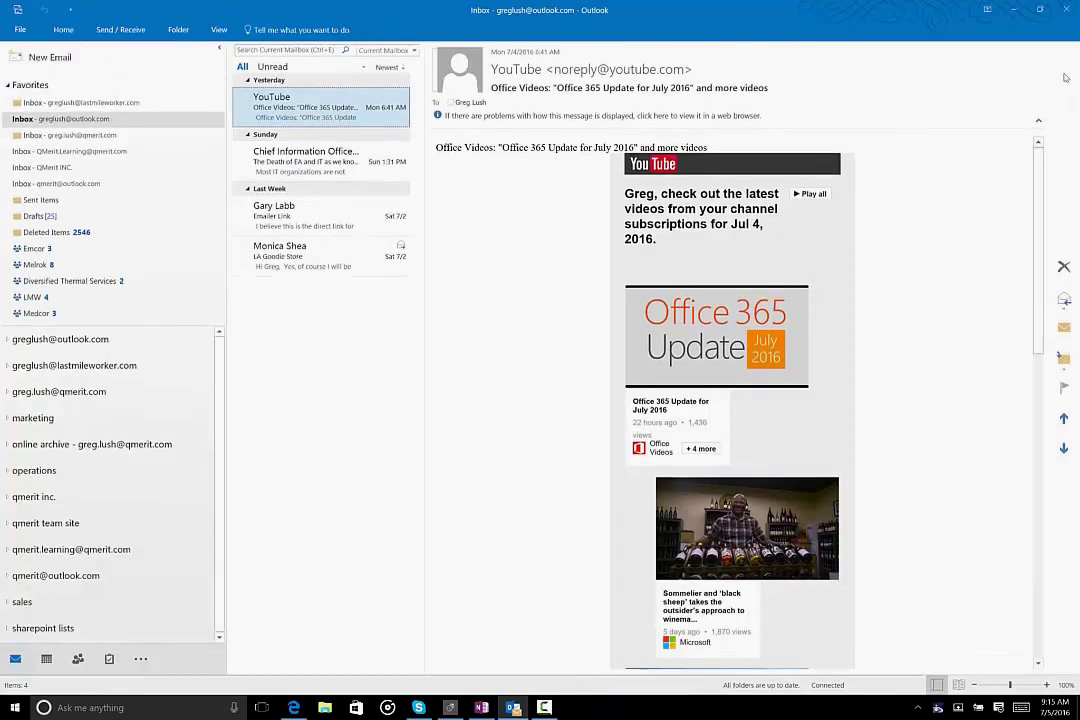
pyautogui.click(63, 30)
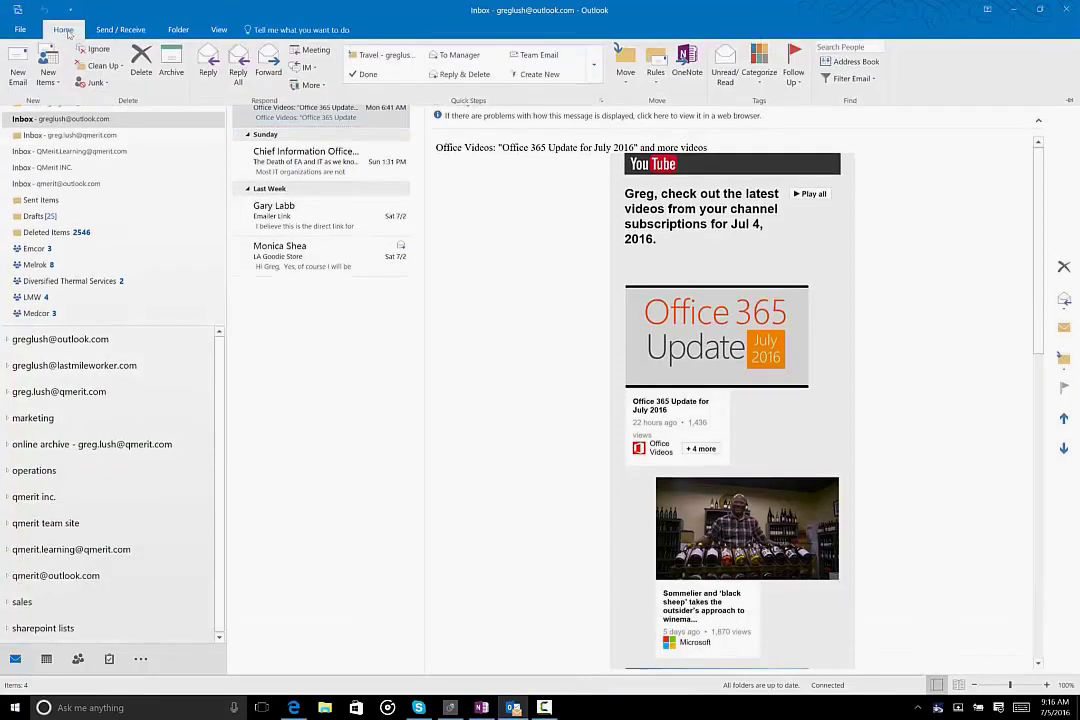
pyautogui.click(1070, 104)
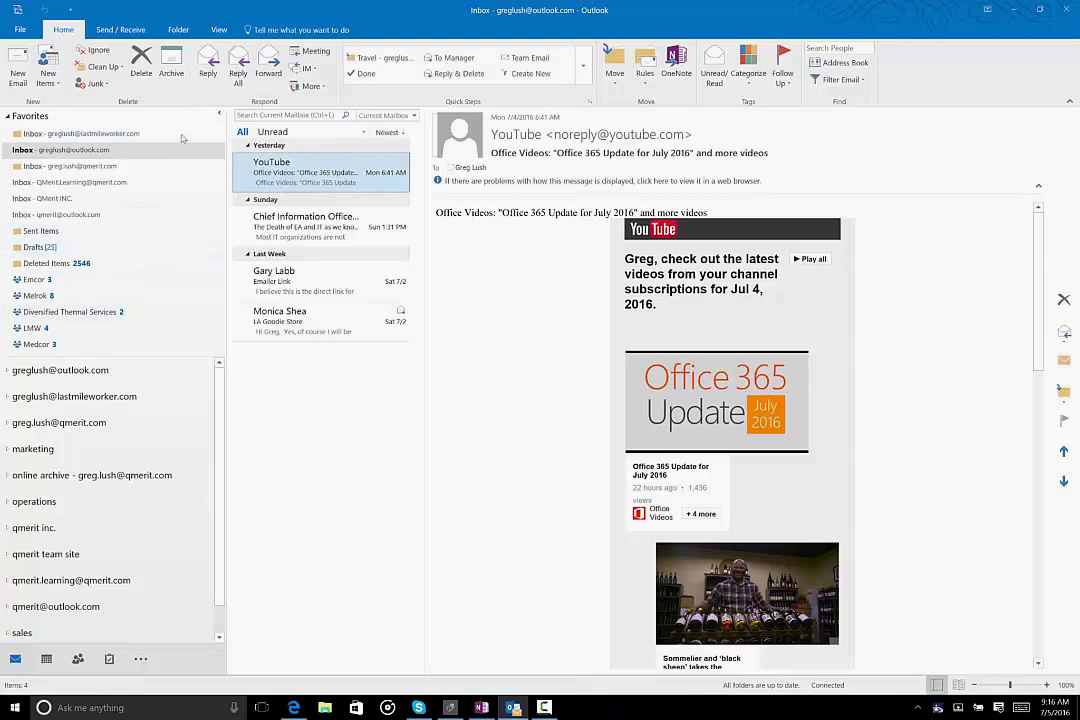
# - Check the Change View layout options for the inbox and collapse the ribbon to its tab names
pyautogui.click(219, 30)
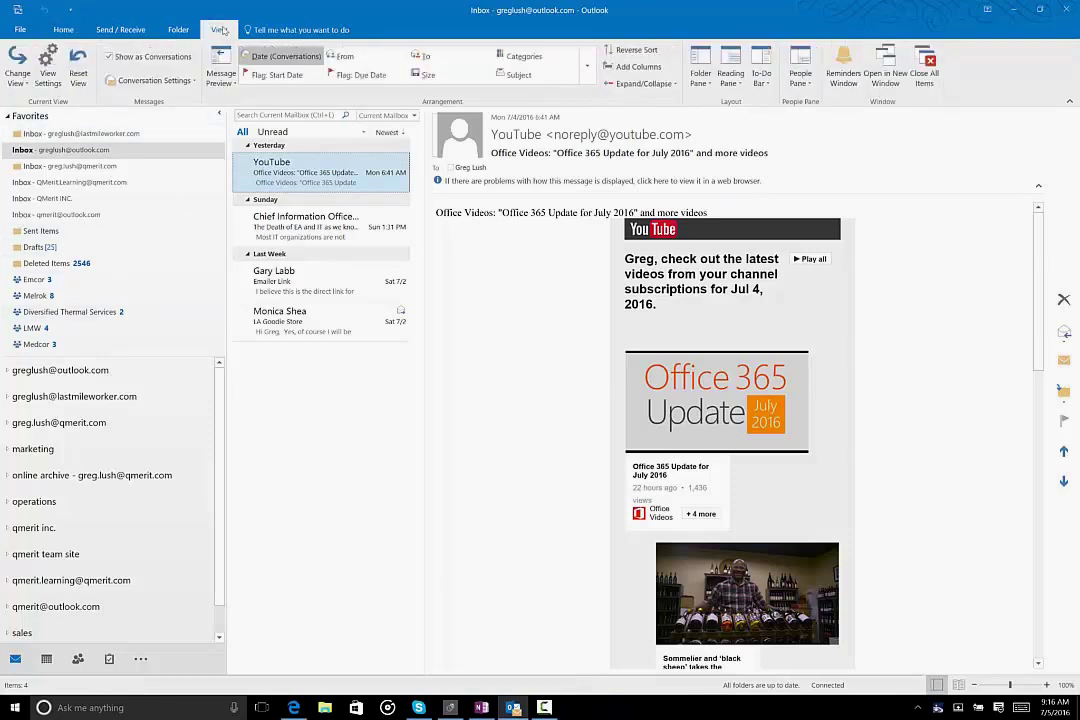
pyautogui.click(17, 72)
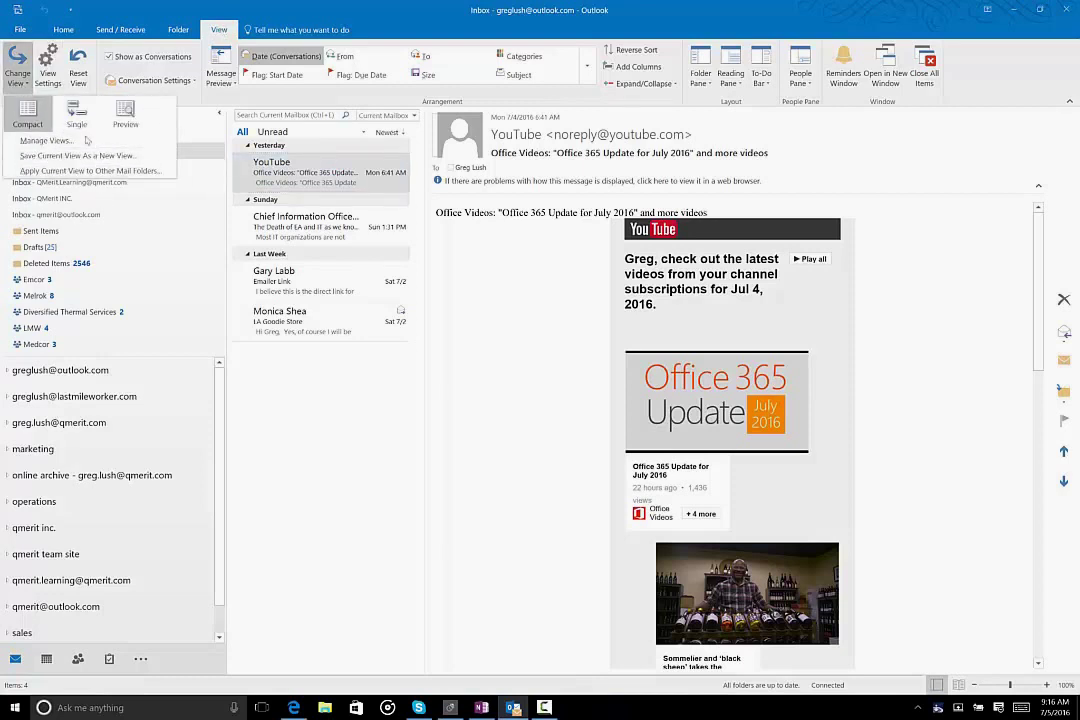
pyautogui.click(372, 478)
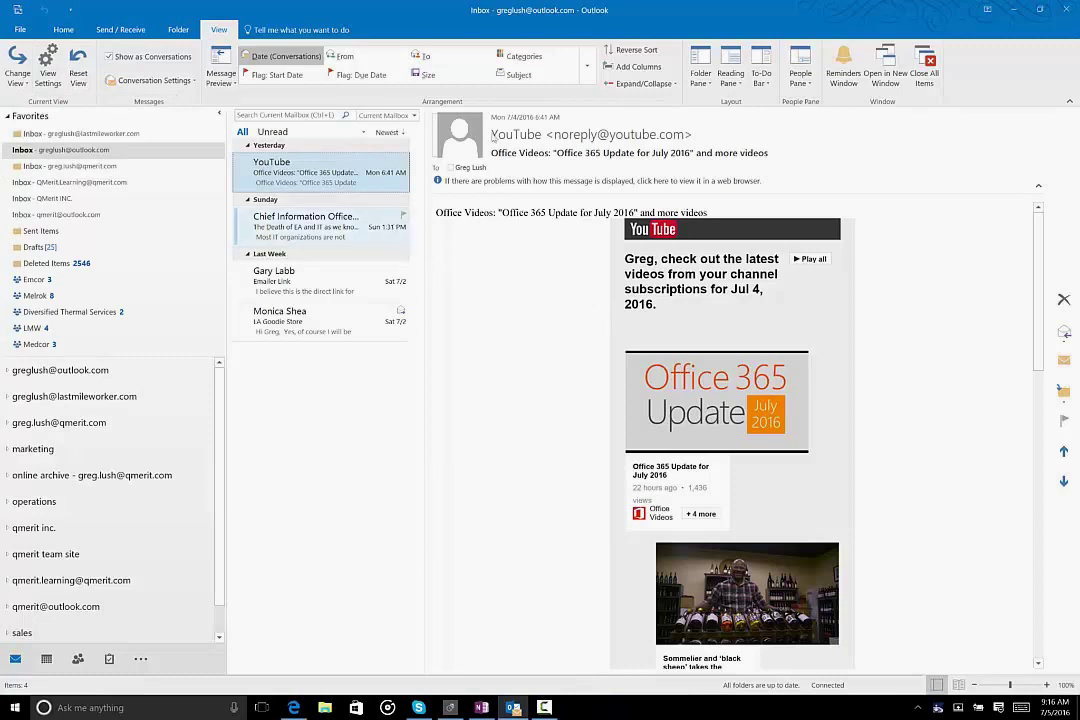
pyautogui.click(1068, 102)
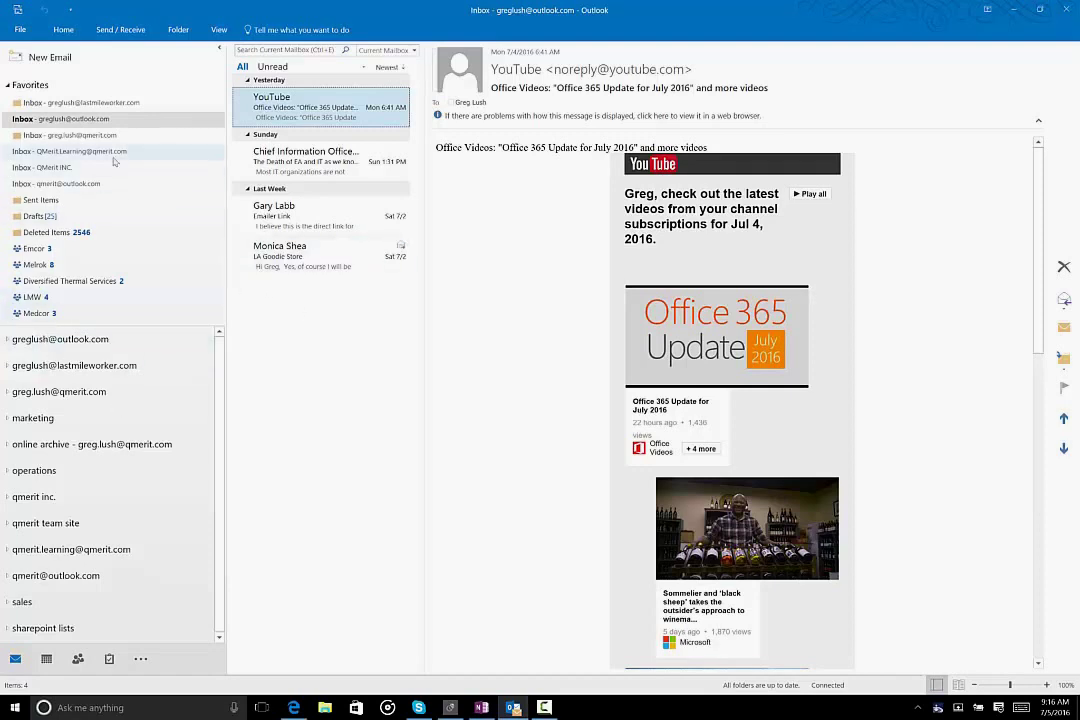
# - Browse the first mailbox's folder tree below the favorites, including the Cars subfolders, and collapse it again
pyautogui.click(7, 339)
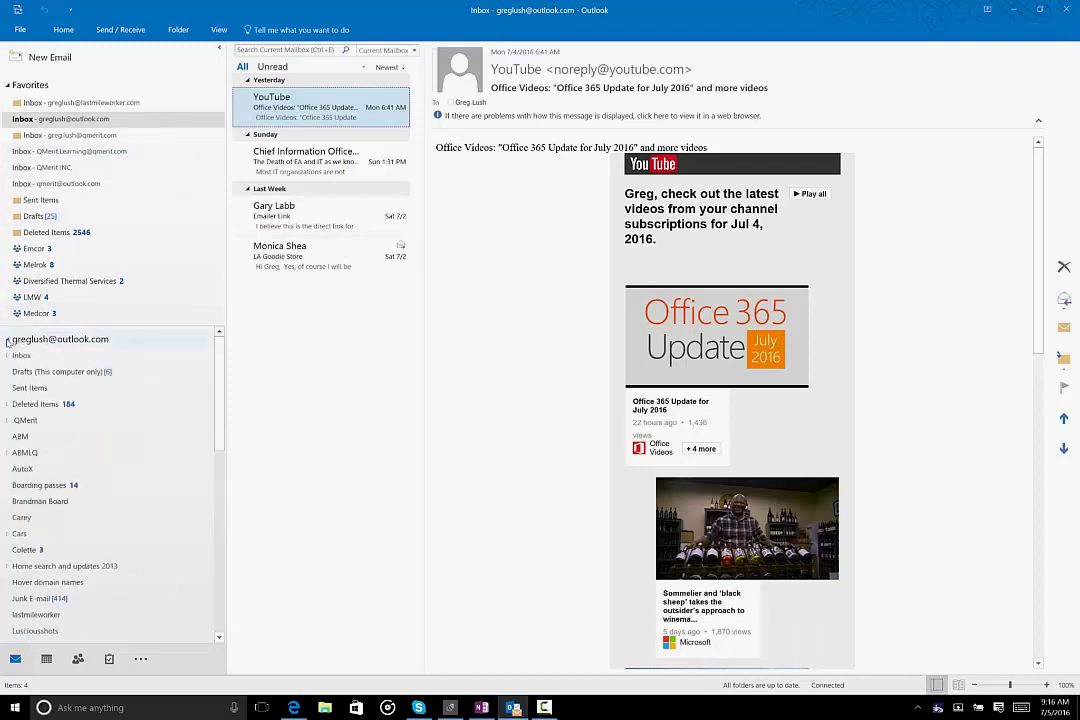
pyautogui.click(7, 339)
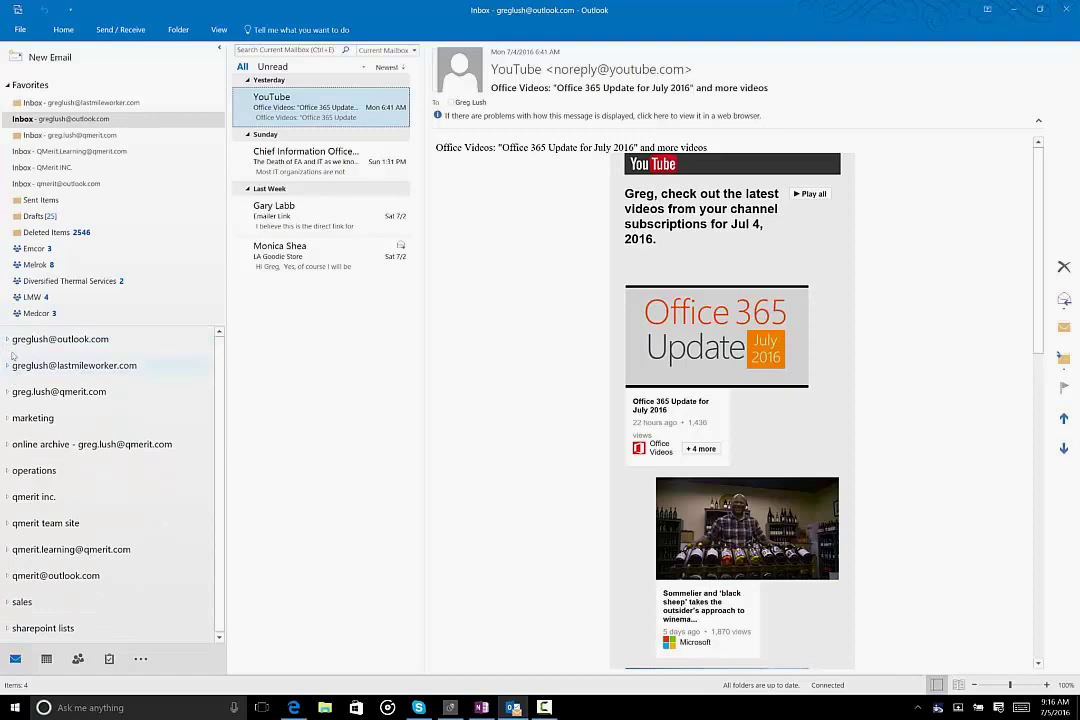
pyautogui.click(8, 339)
pyautogui.scroll(-3, 55, 510)
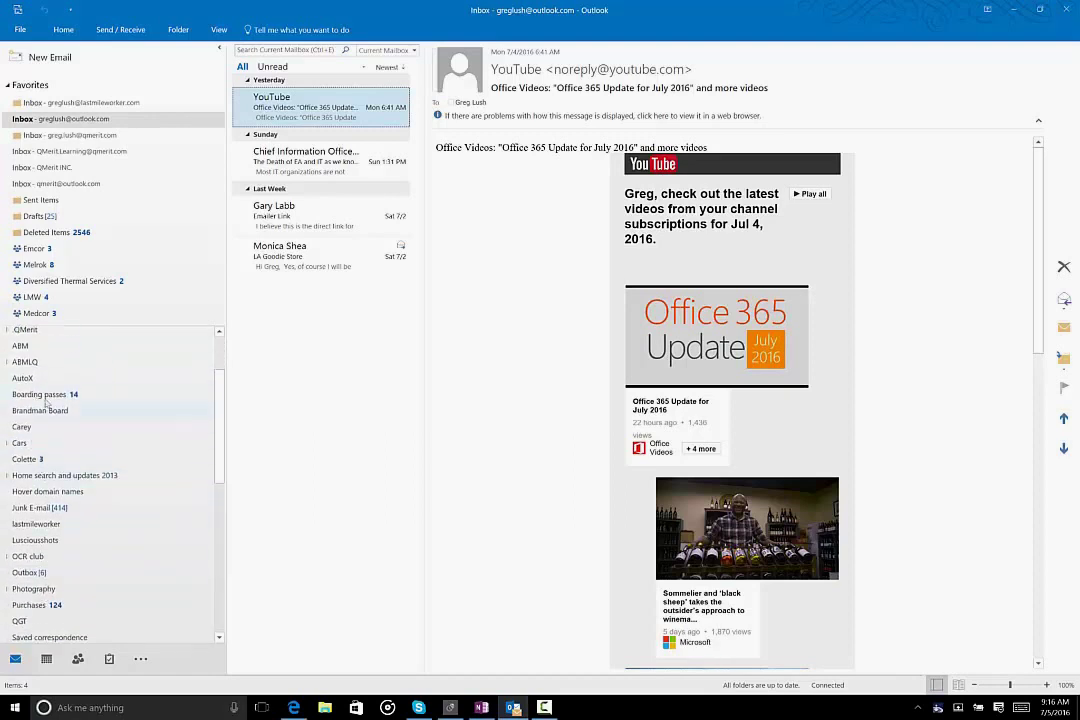
pyautogui.click(8, 443)
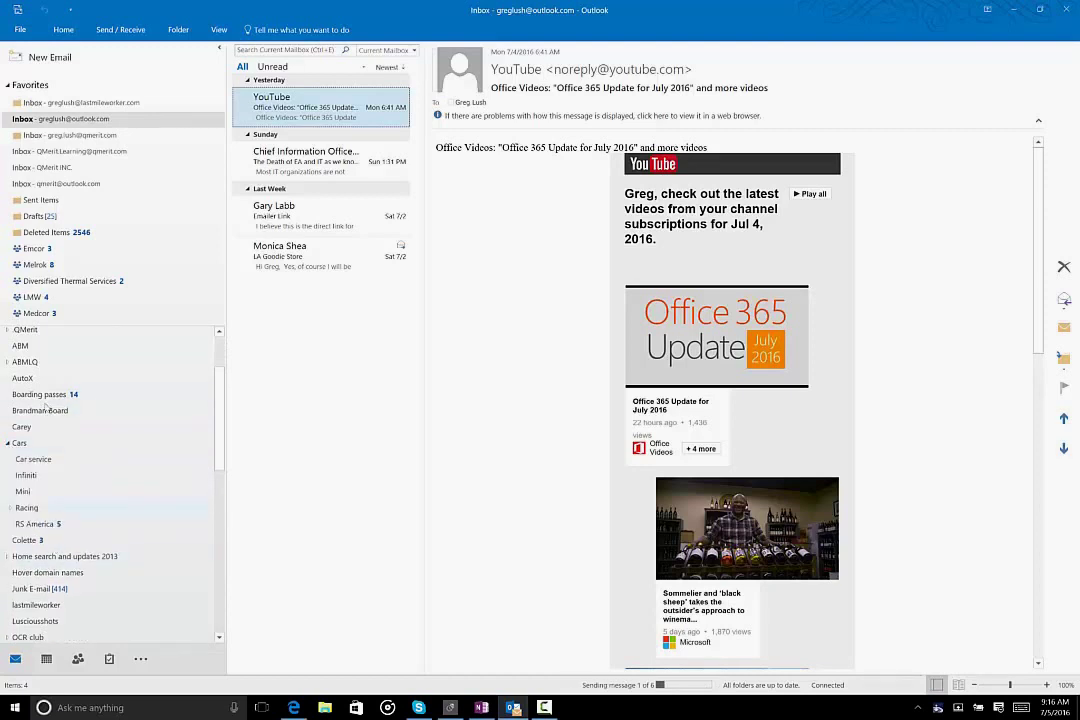
pyautogui.click(8, 443)
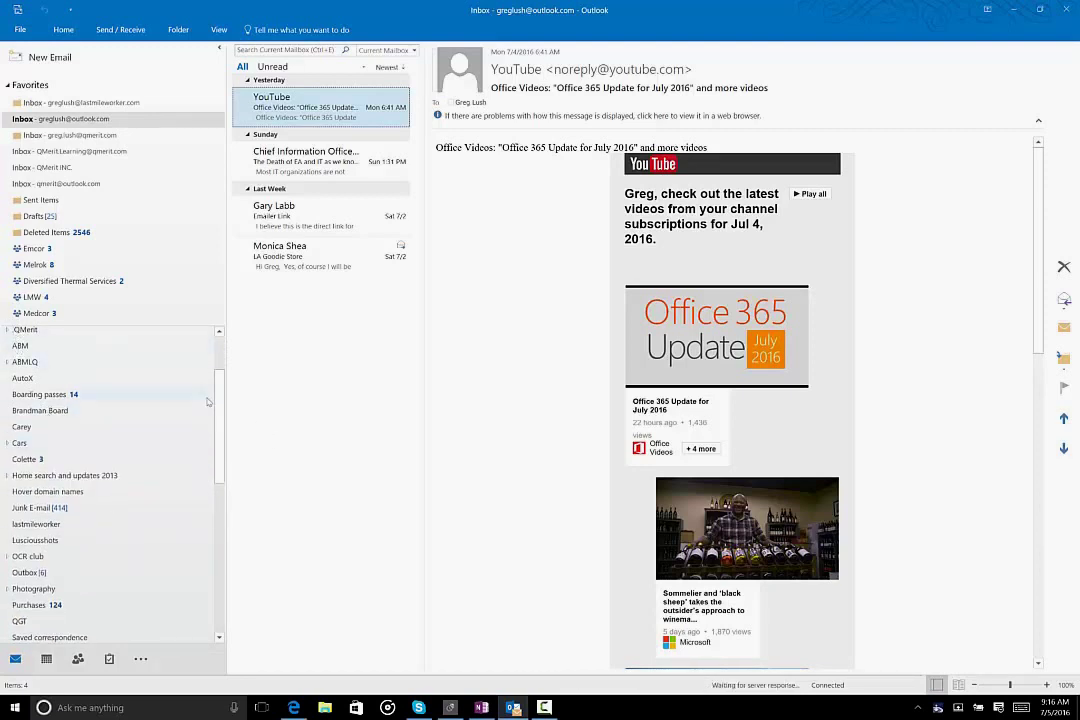
pyautogui.scroll(2, 180, 385)
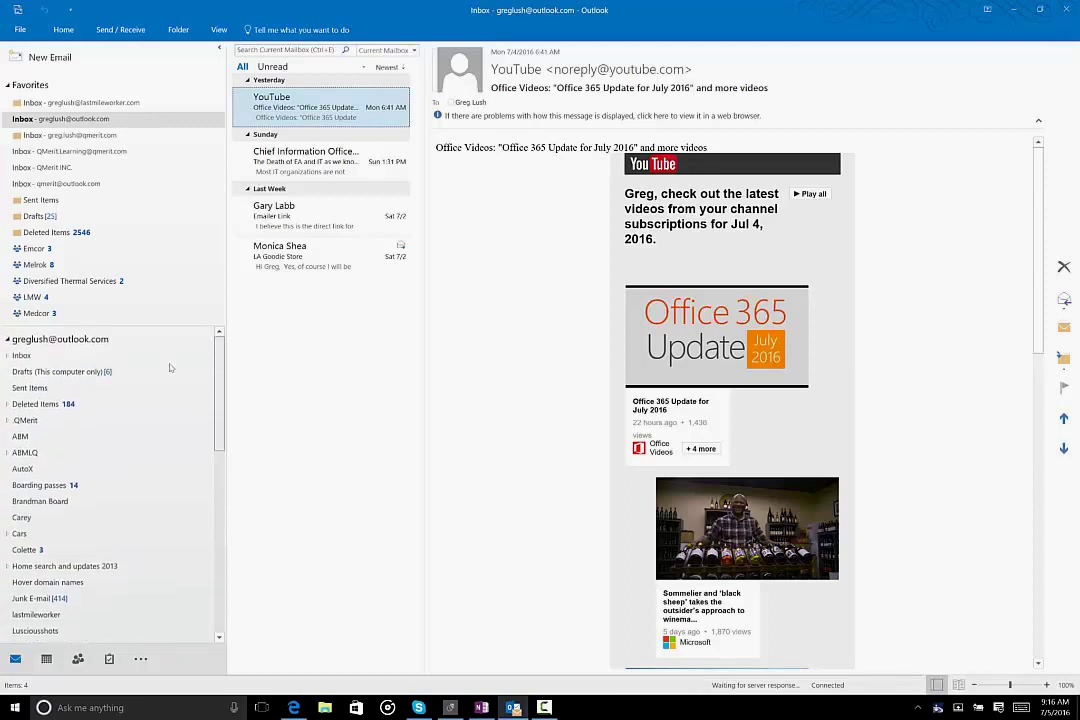
pyautogui.click(8, 340)
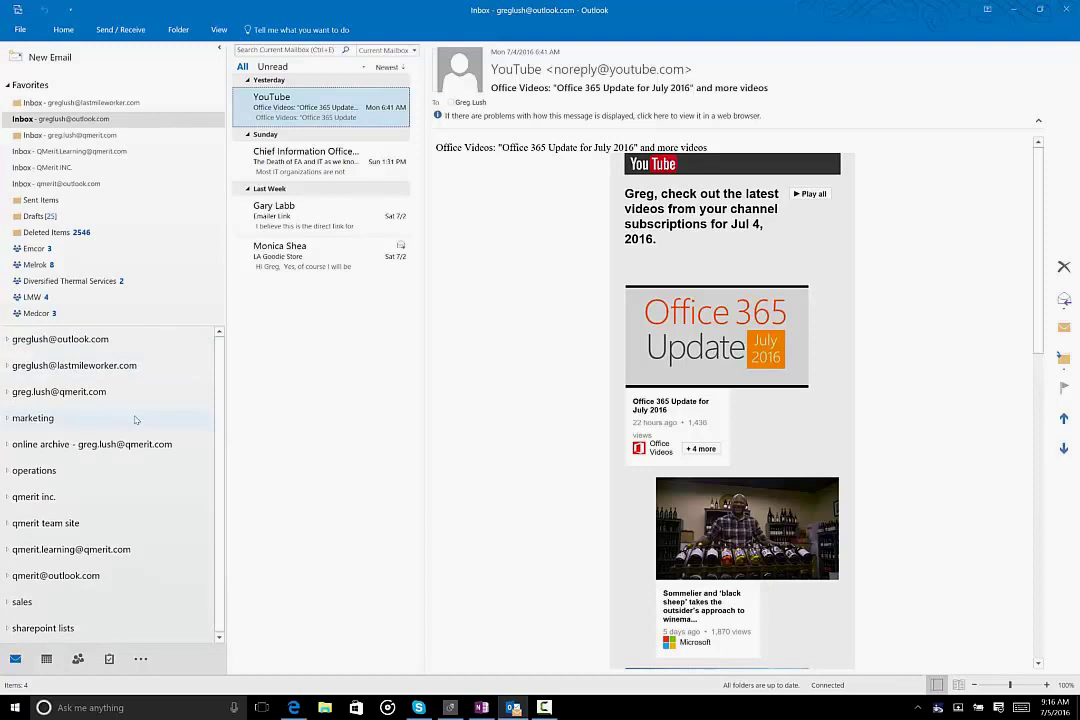
# - Open the Diversified Thermal Services group from the favorites and view its "crew mix top 10 issues" conversation
pyautogui.click(30, 282)
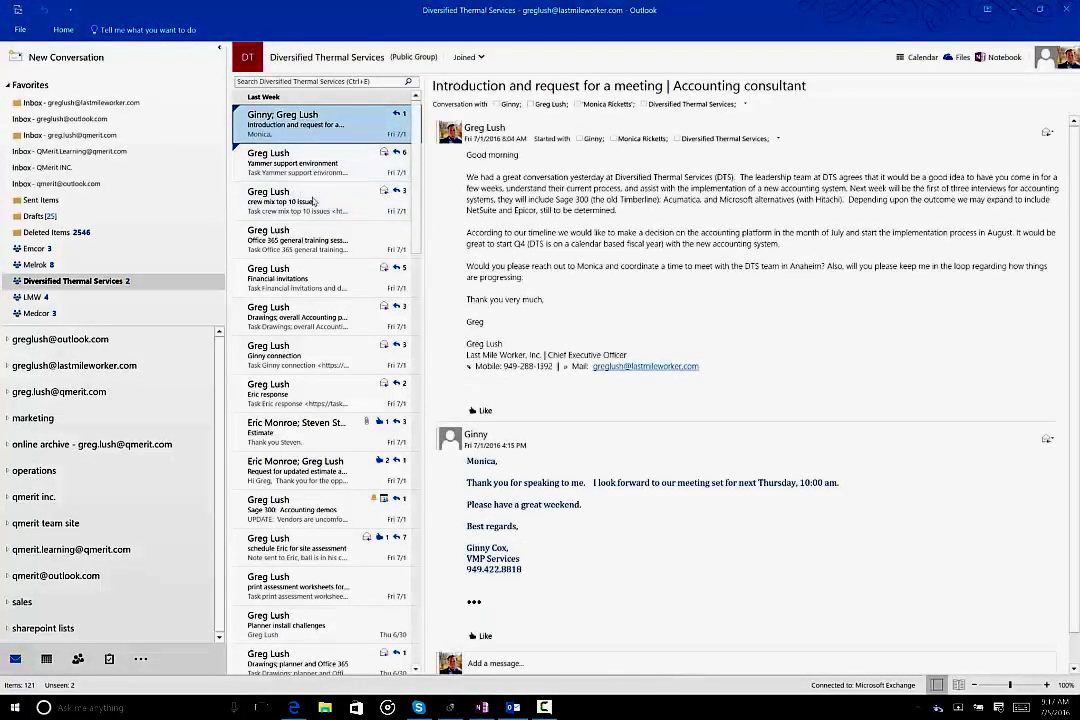
pyautogui.press('Down')
pyautogui.press('Down')
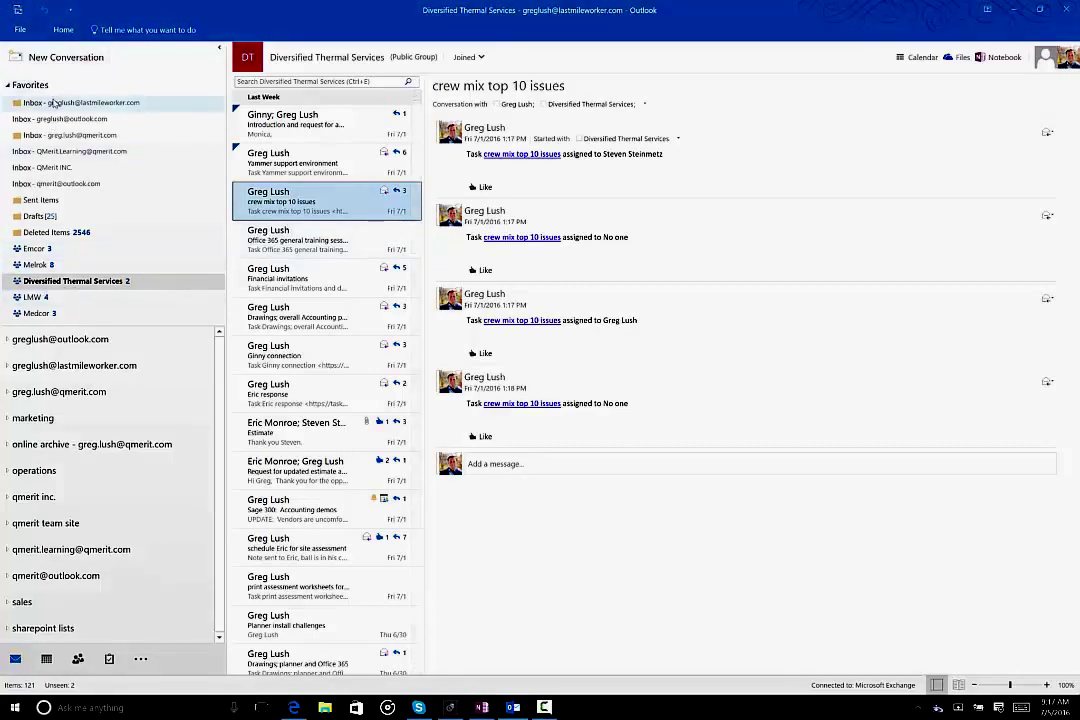
# - View the Last Mile Worker inbox from the favorites and return to the personal Outlook.com inbox
pyautogui.click(100, 103)
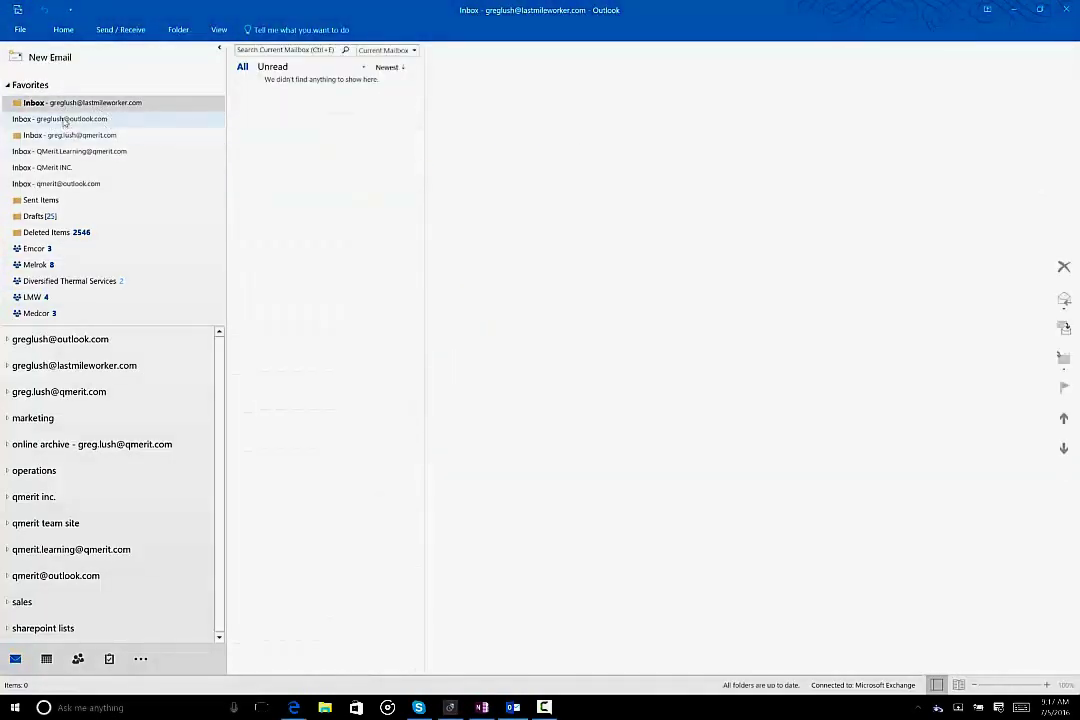
pyautogui.click(110, 119)
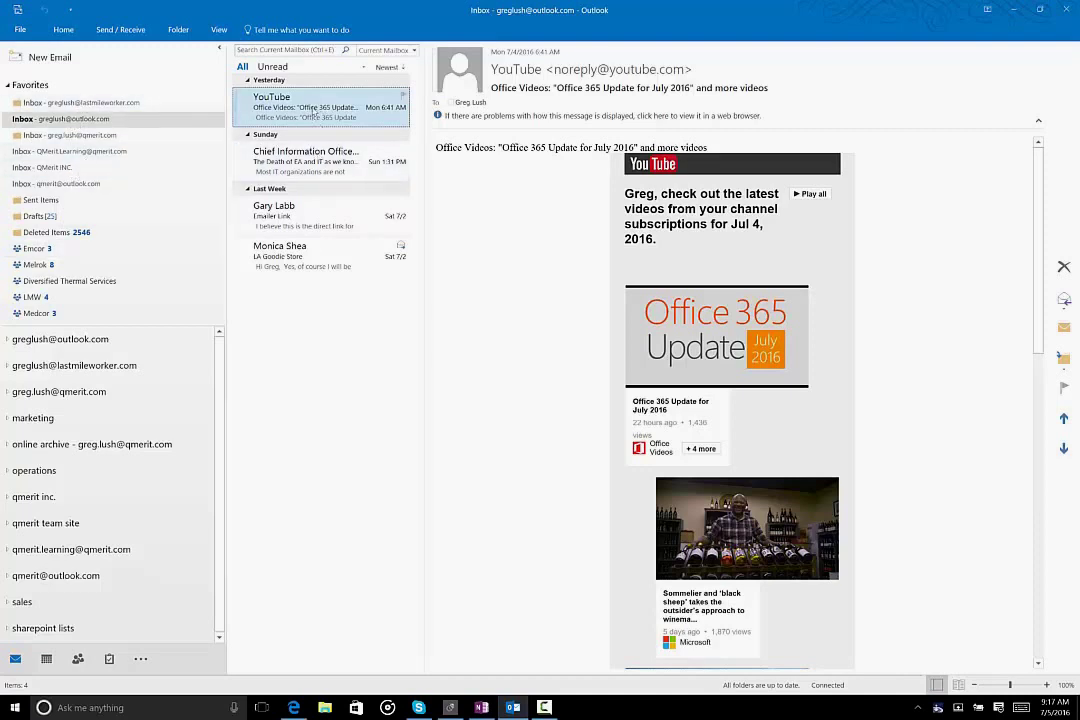
pyautogui.moveTo(313, 112); pyautogui.dragTo(240, 127)
# - Switch to the calendar and show the Diversified Thermal Services group calendar beside the two already displayed
pyautogui.moveTo(45, 663)
pyautogui.click(54, 667)
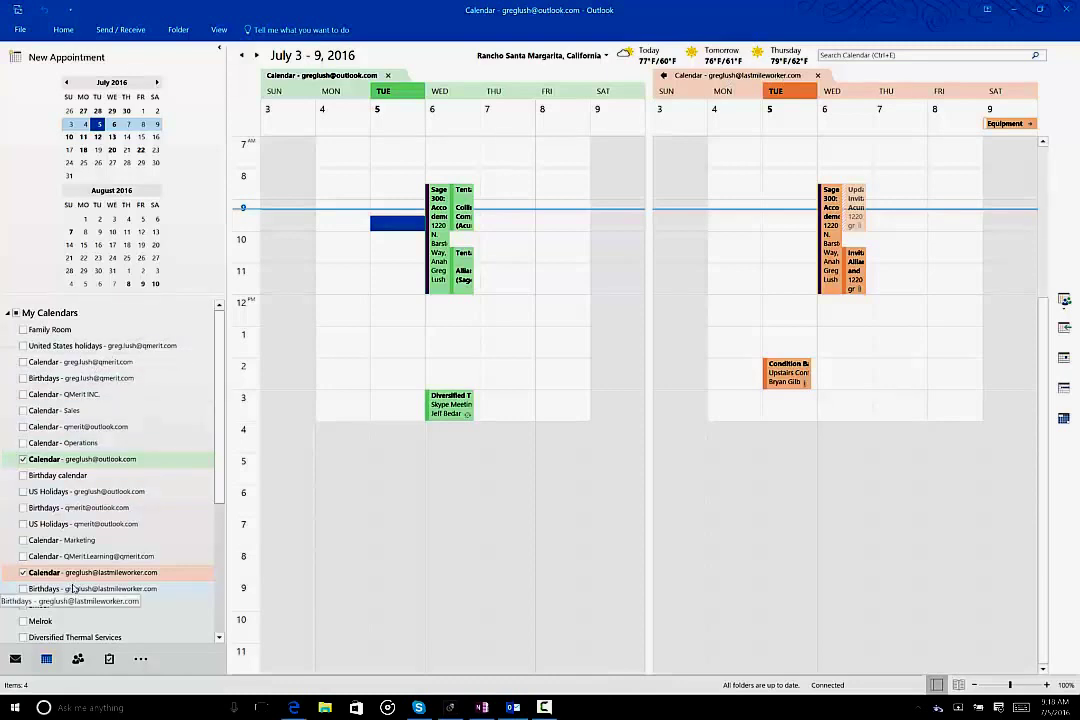
pyautogui.moveTo(220, 458); pyautogui.dragTo(217, 513)
pyautogui.scroll(-3, 174, 539)
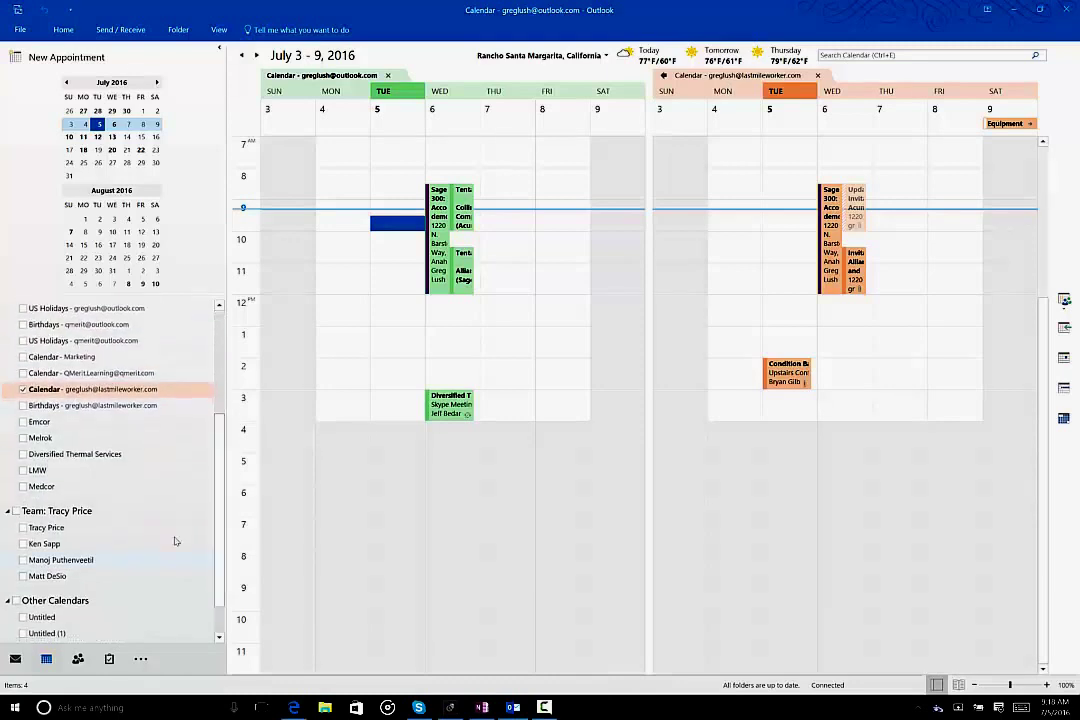
pyautogui.click(23, 455)
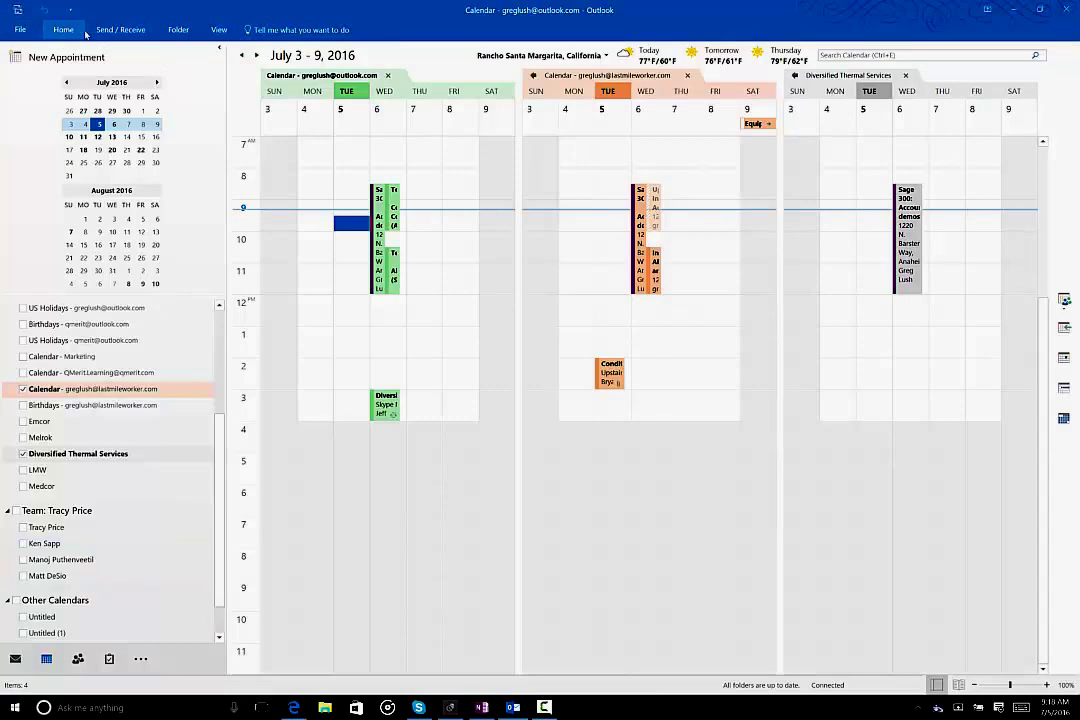
# - Compare the Month and Work Week arrangements of the three calendars and return them to the Week arrangement
pyautogui.click(221, 31)
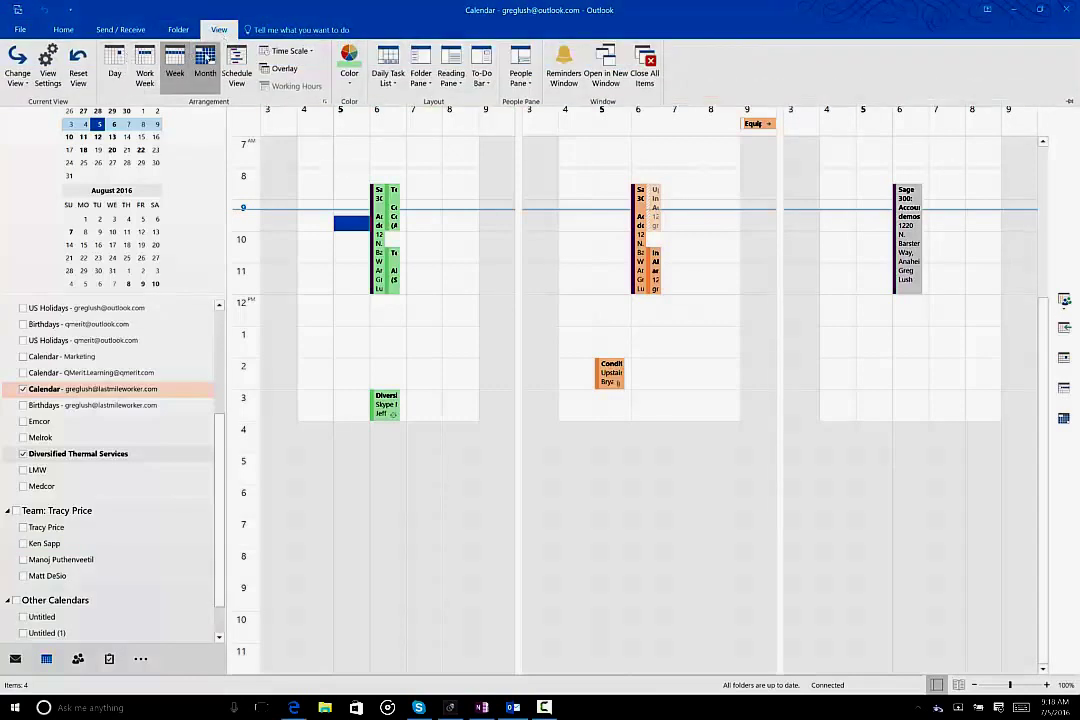
pyautogui.click(205, 65)
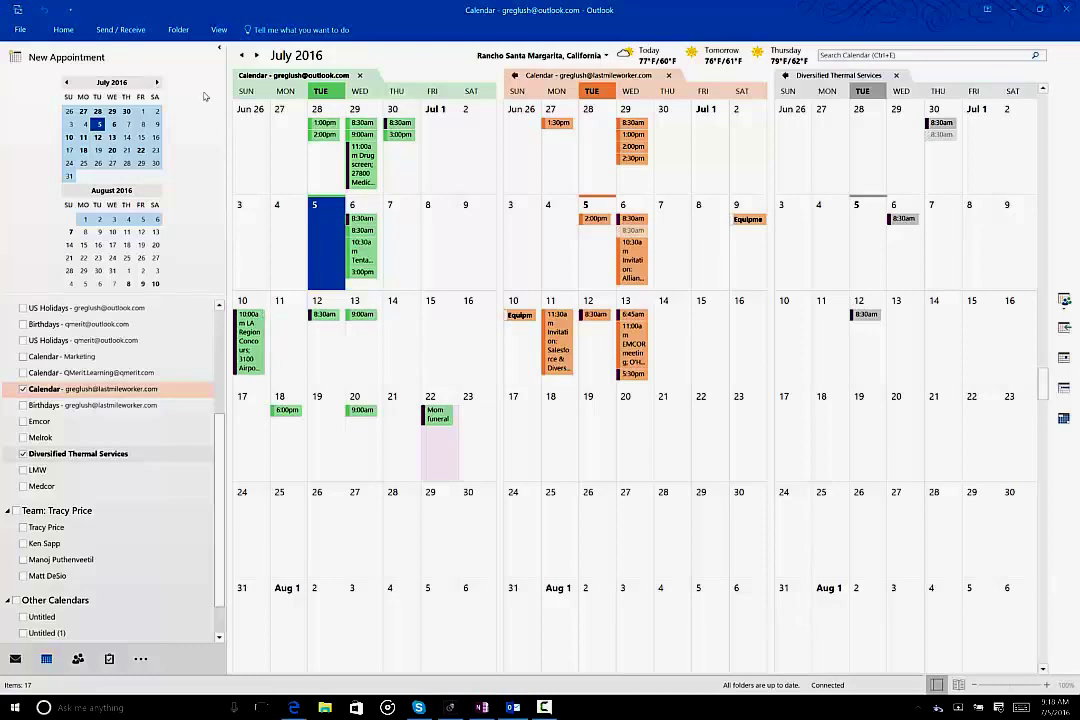
pyautogui.click(207, 29)
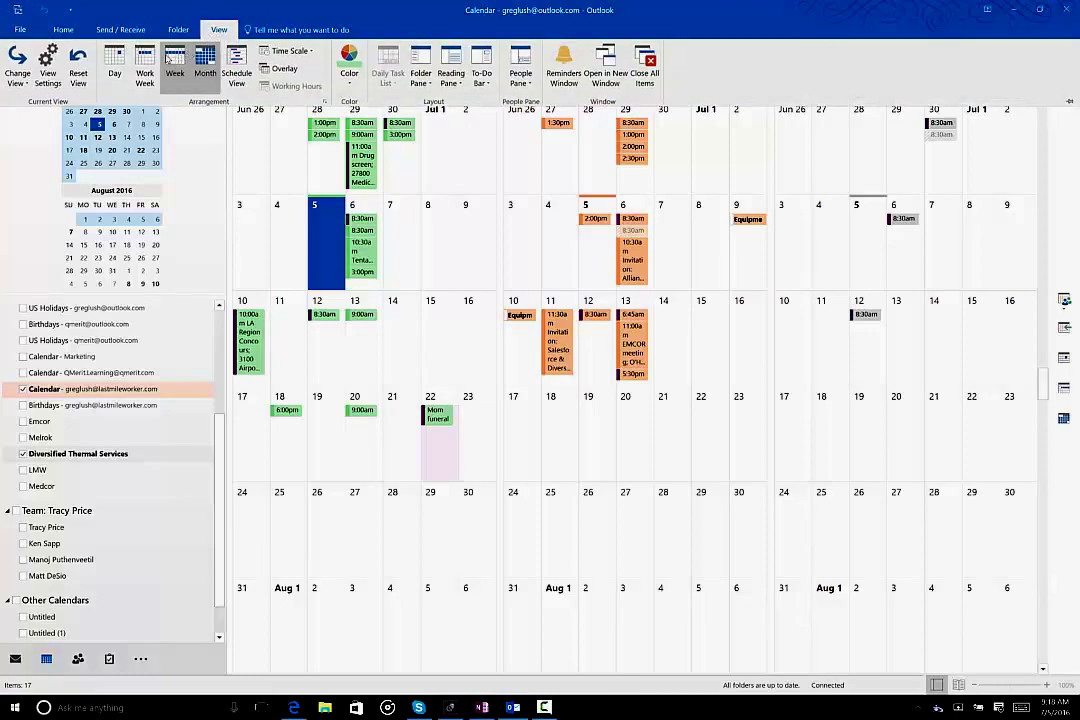
pyautogui.click(135, 55)
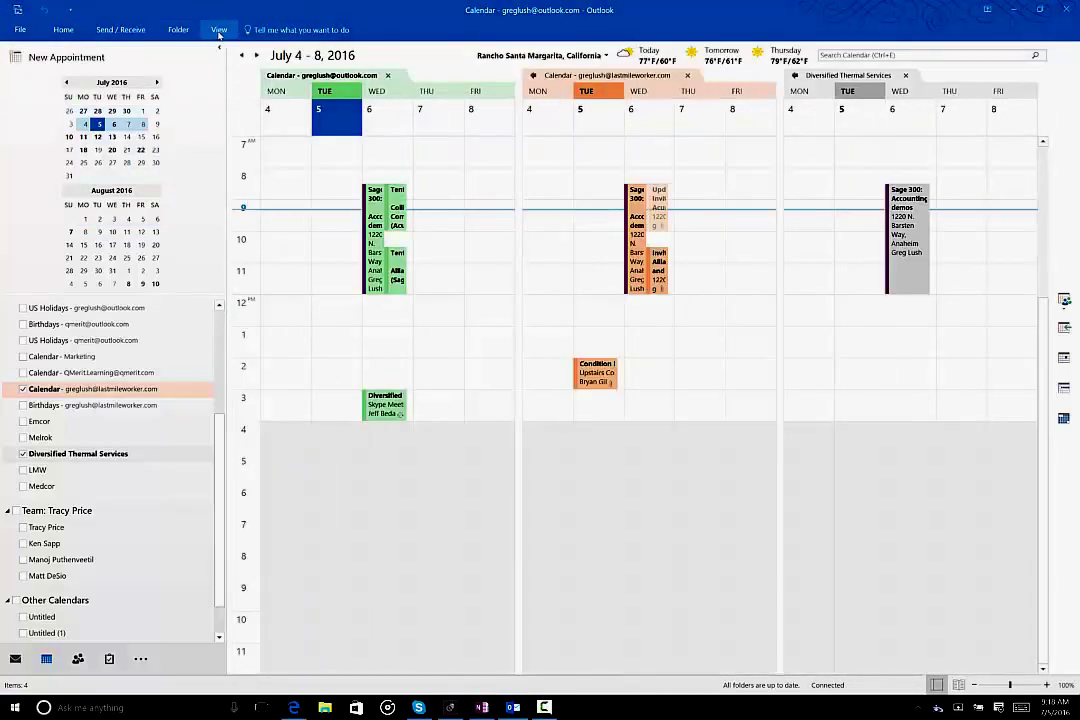
pyautogui.click(216, 29)
pyautogui.click(160, 62)
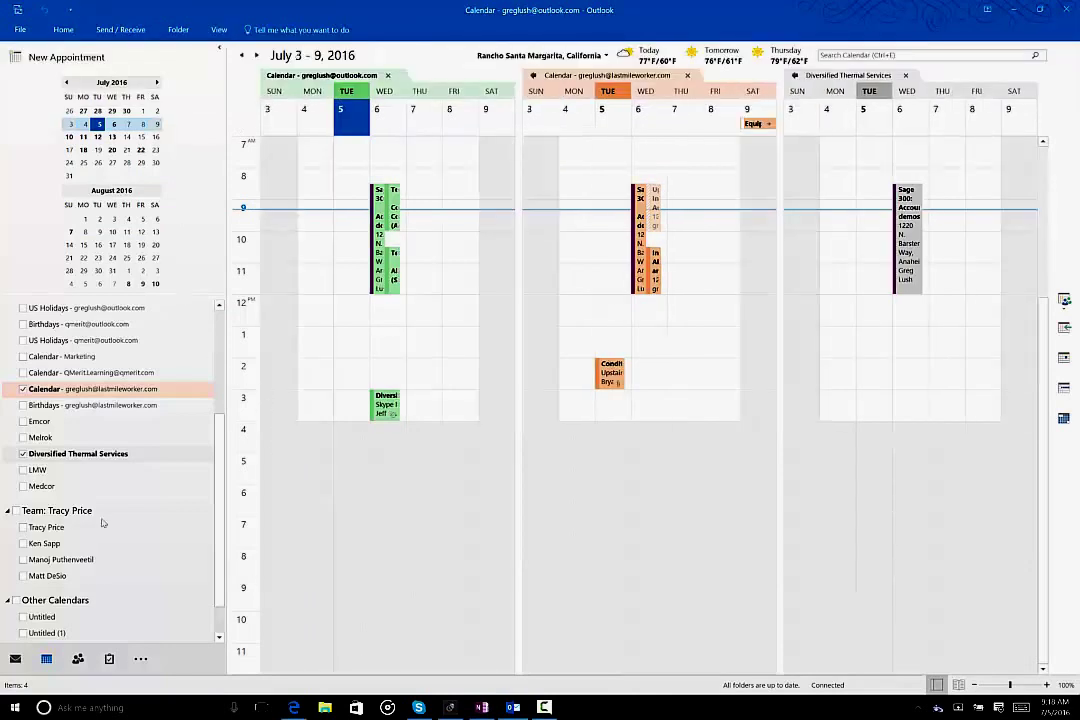
# - Peek at the pending tasks from the calendar and try the E-mail Calendar command
pyautogui.scroll(-1, 215, 480)
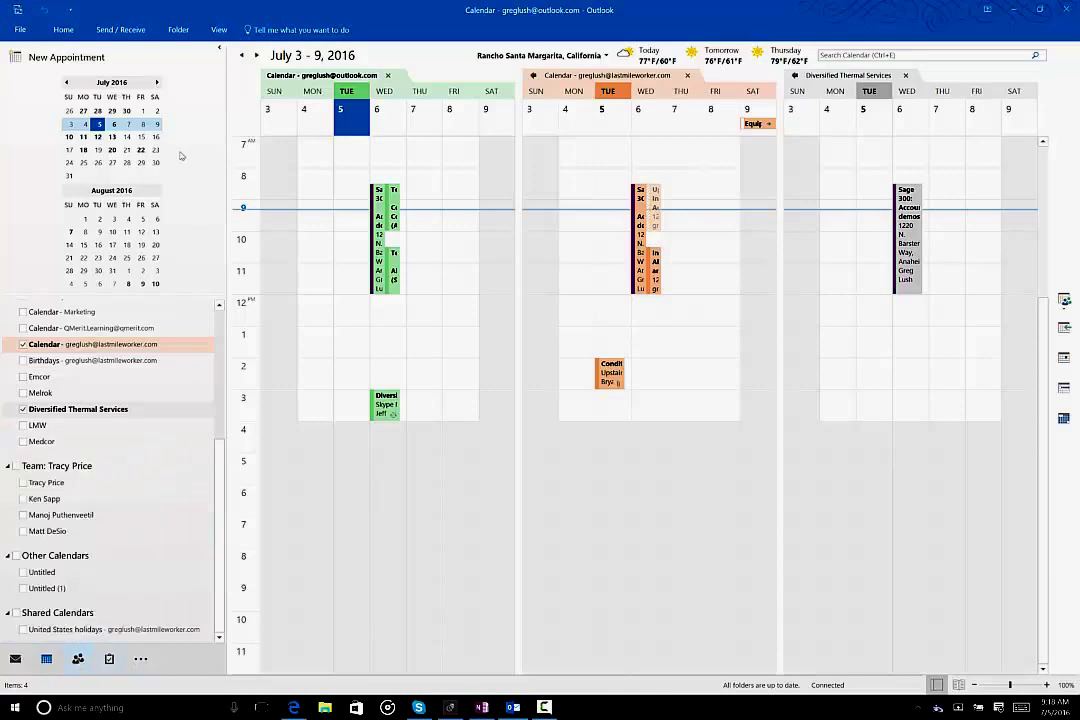
pyautogui.moveTo(109, 658)
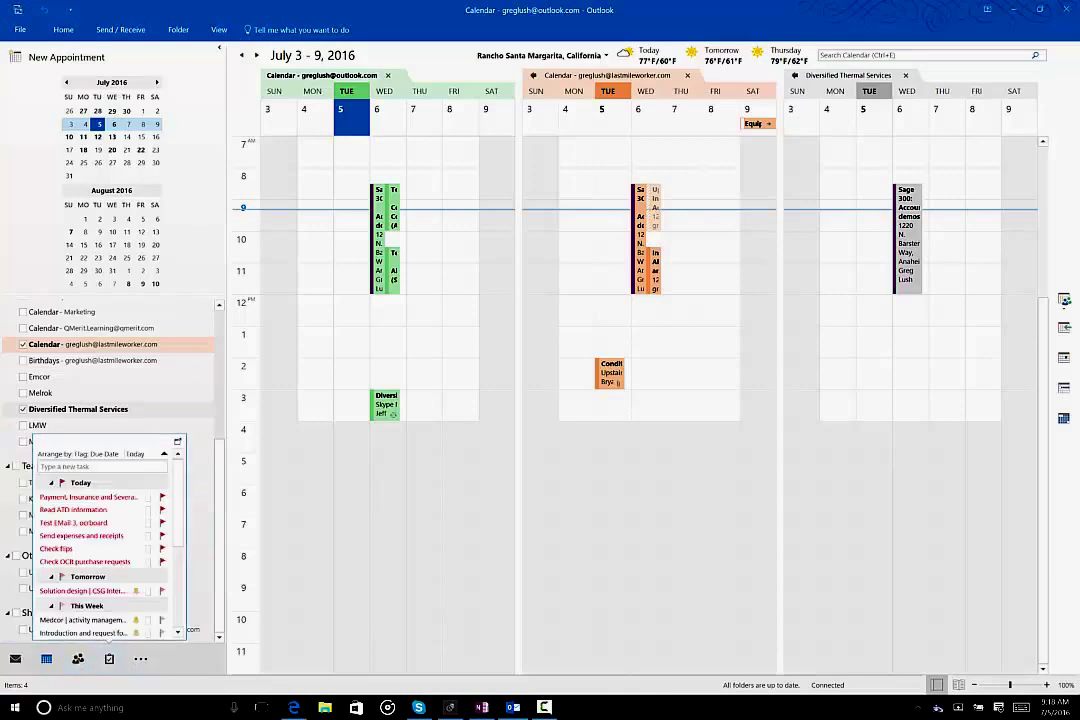
pyautogui.click(60, 29)
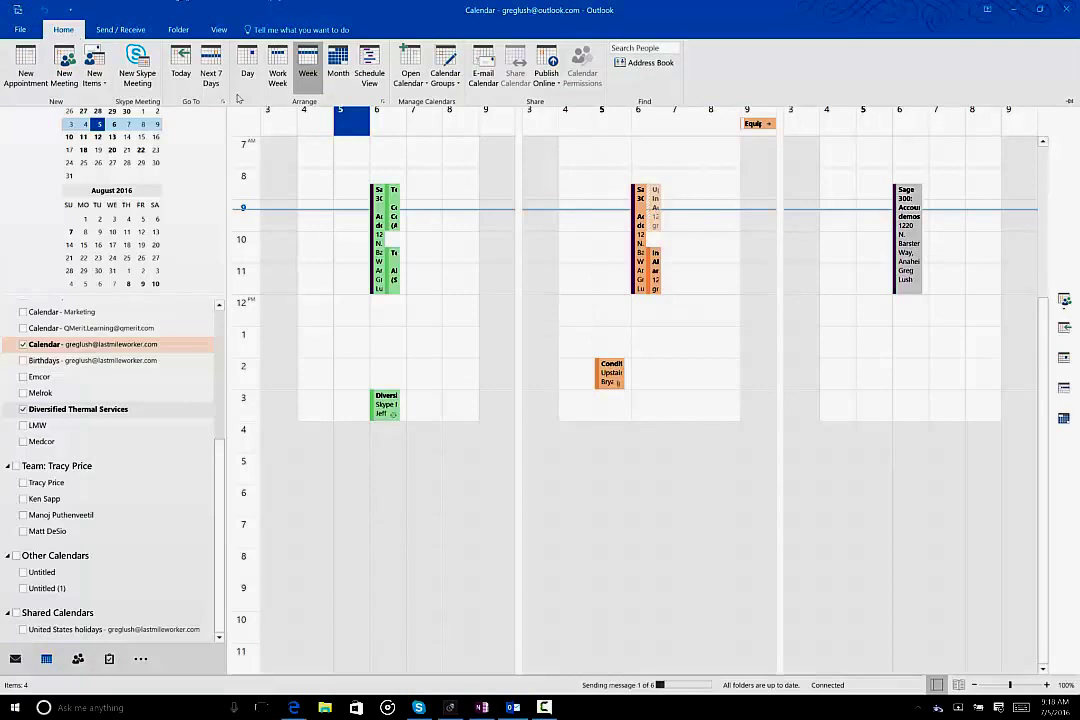
pyautogui.click(485, 73)
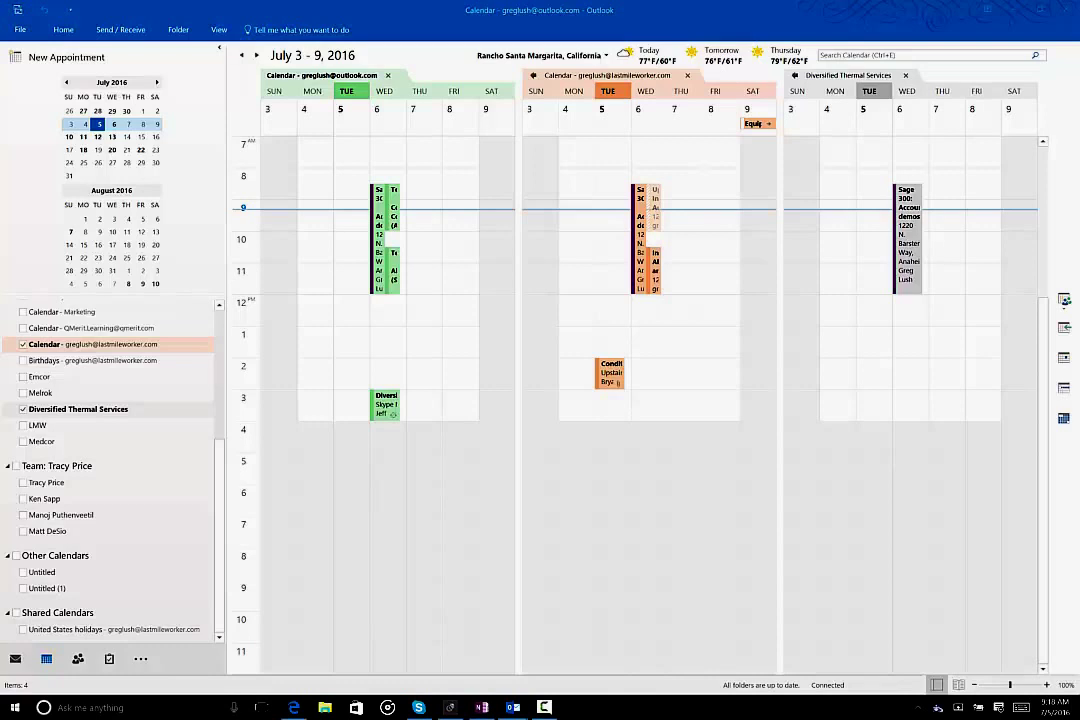
pyautogui.click(352, 118)
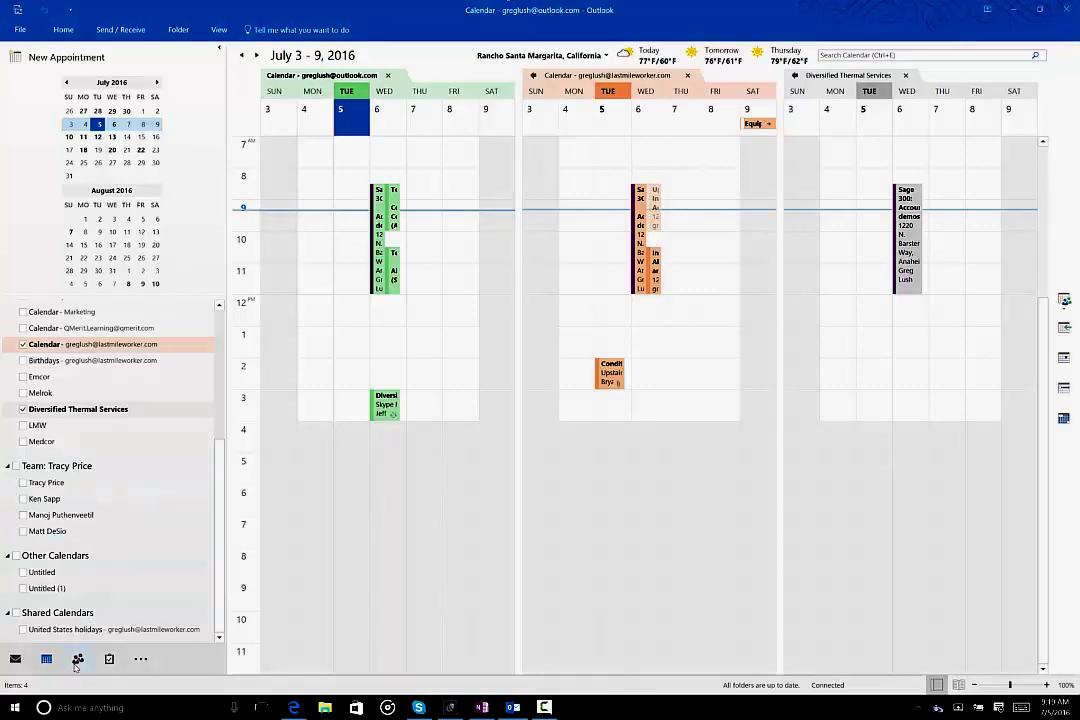
# - Switch to the contacts and jump through the list with the alphabetical index at B and J
pyautogui.hotkey('ctrl', '3')
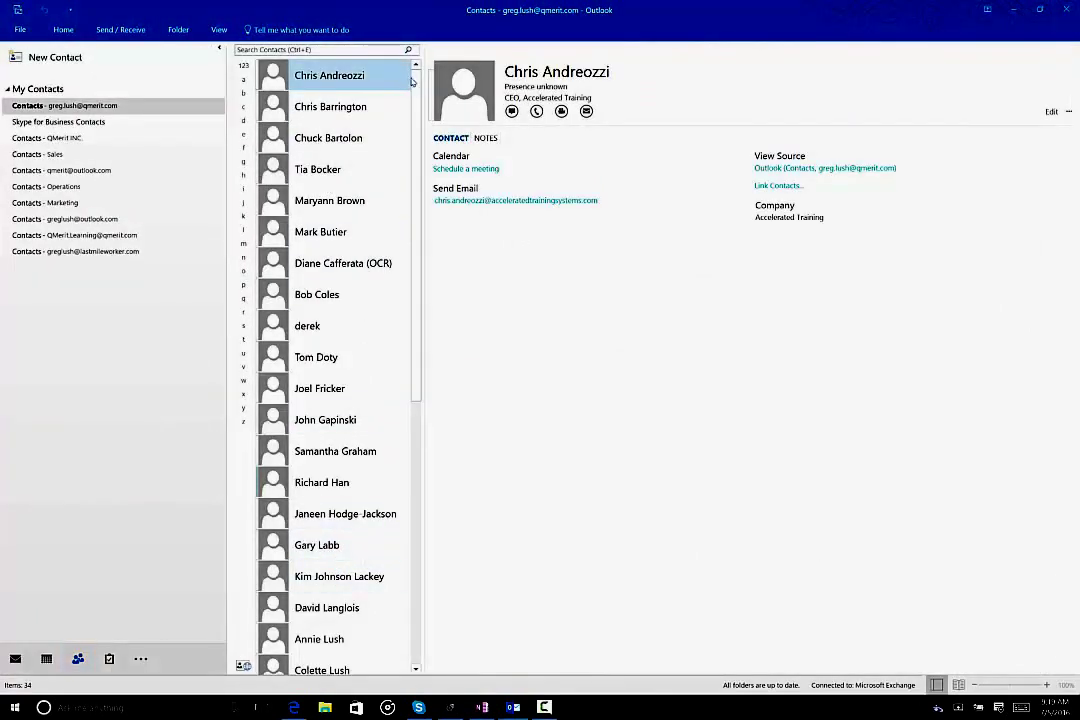
pyautogui.click(242, 96)
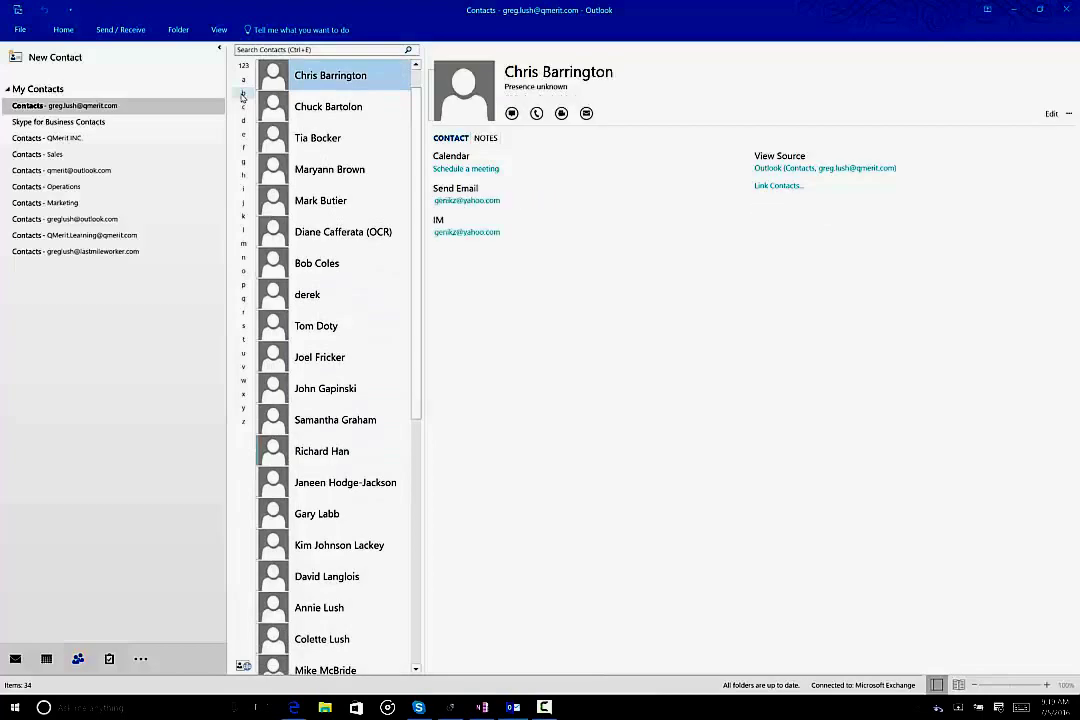
pyautogui.click(242, 205)
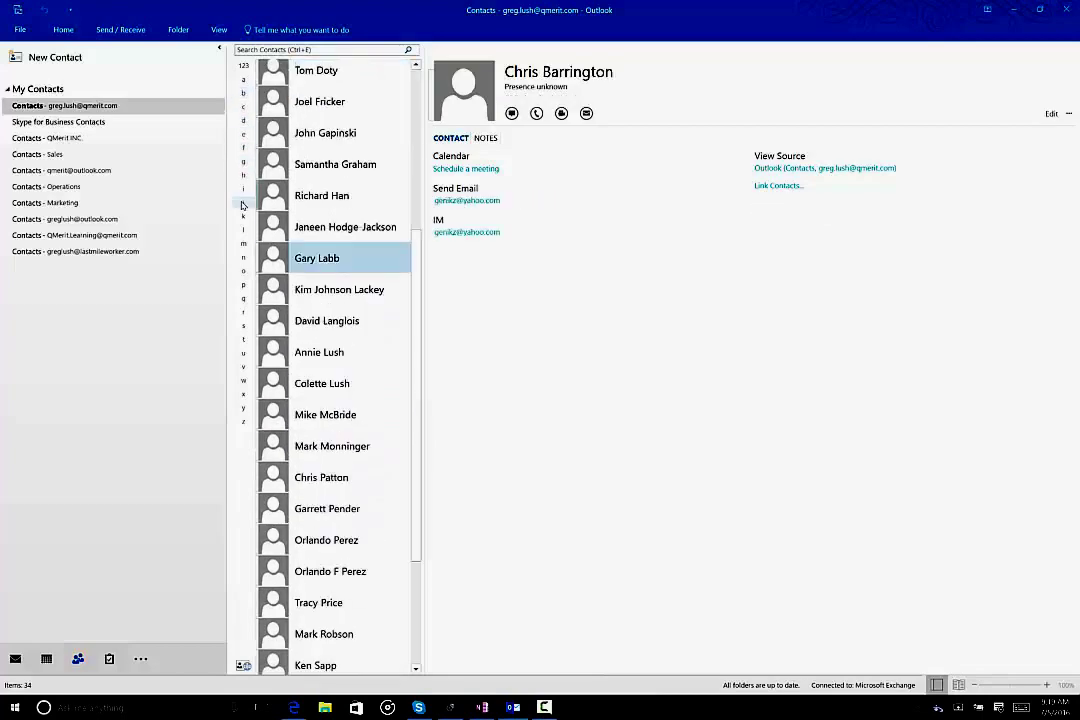
# - Jump to A in the contact list and view the cards of the seventh and fourth contacts
pyautogui.click(242, 78)
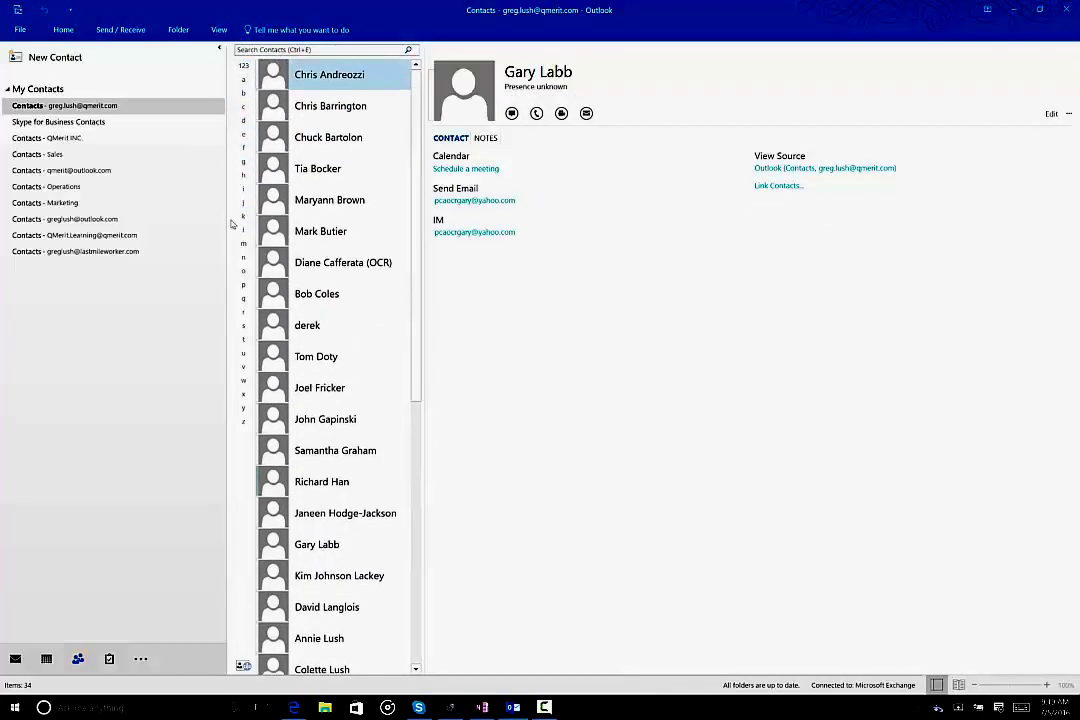
pyautogui.click(331, 268)
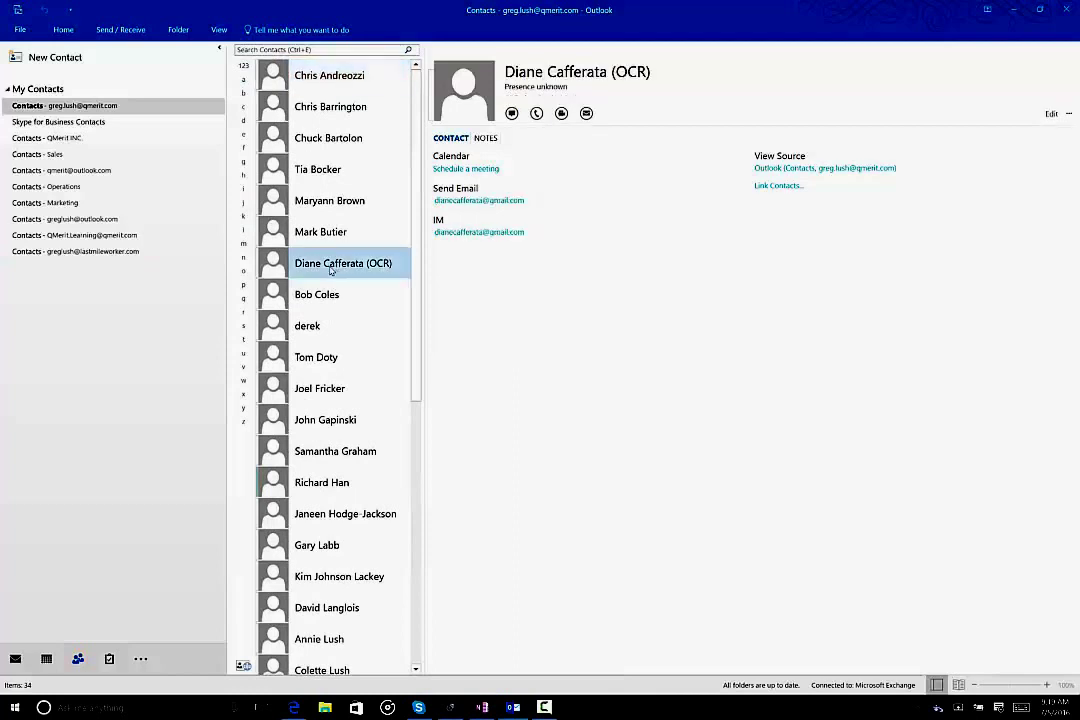
pyautogui.click(322, 170)
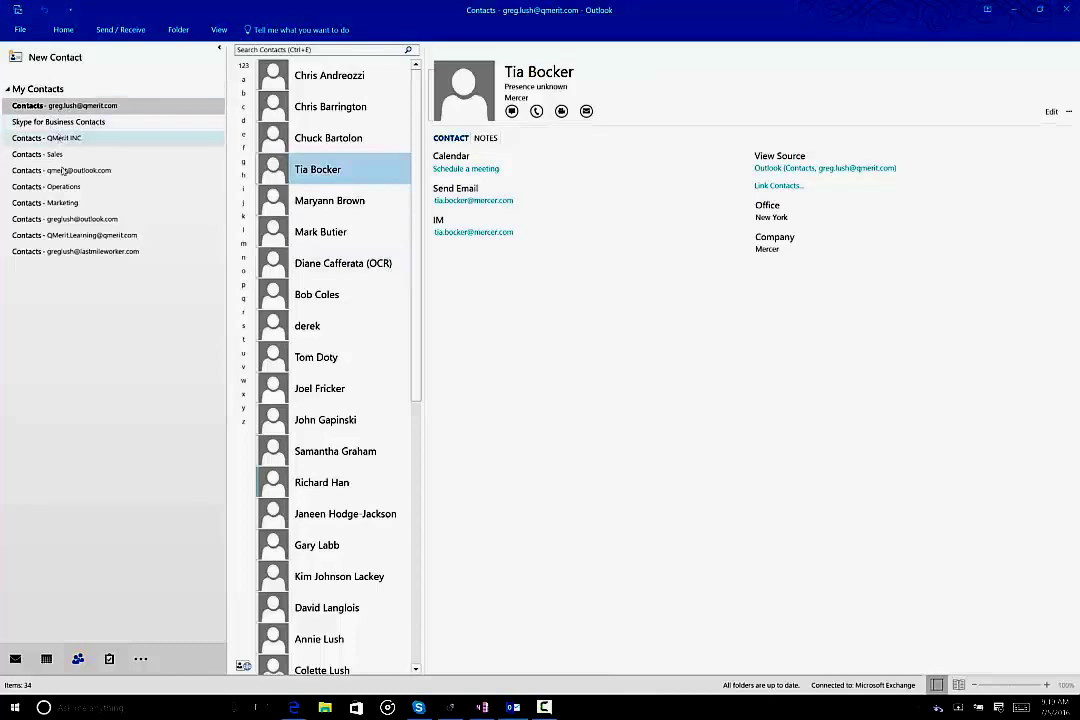
# - Show the contacts folder of the personal outlook.com account listed below Marketing and browse its entries
pyautogui.click(199, 219)
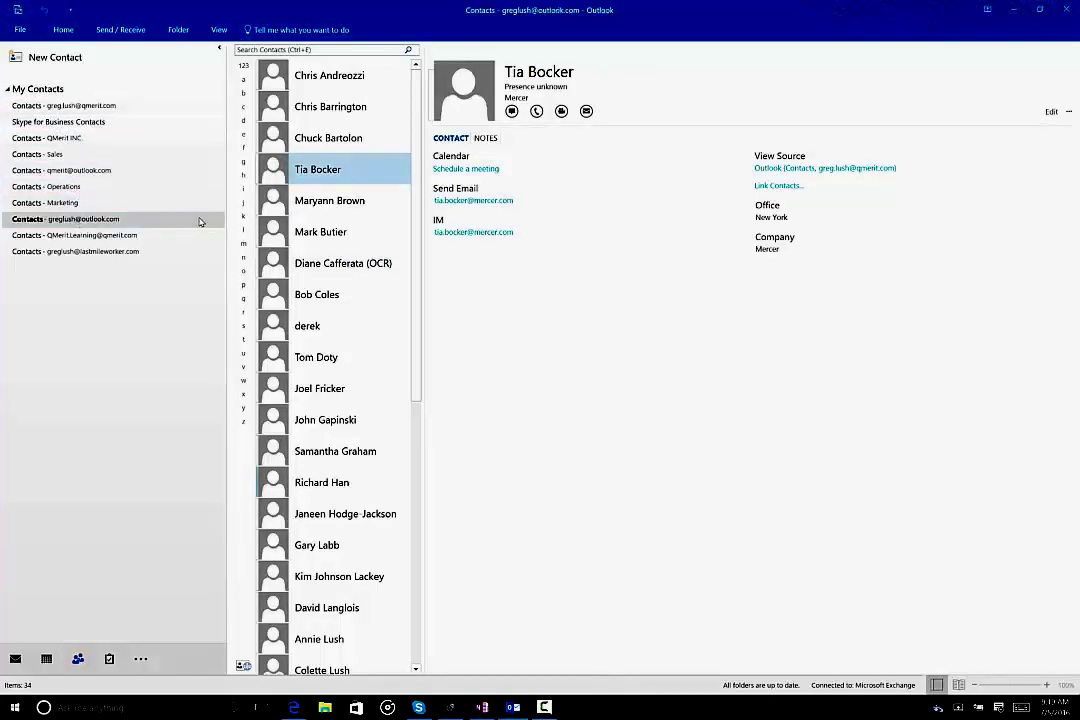
pyautogui.scroll(-7, 352, 251)
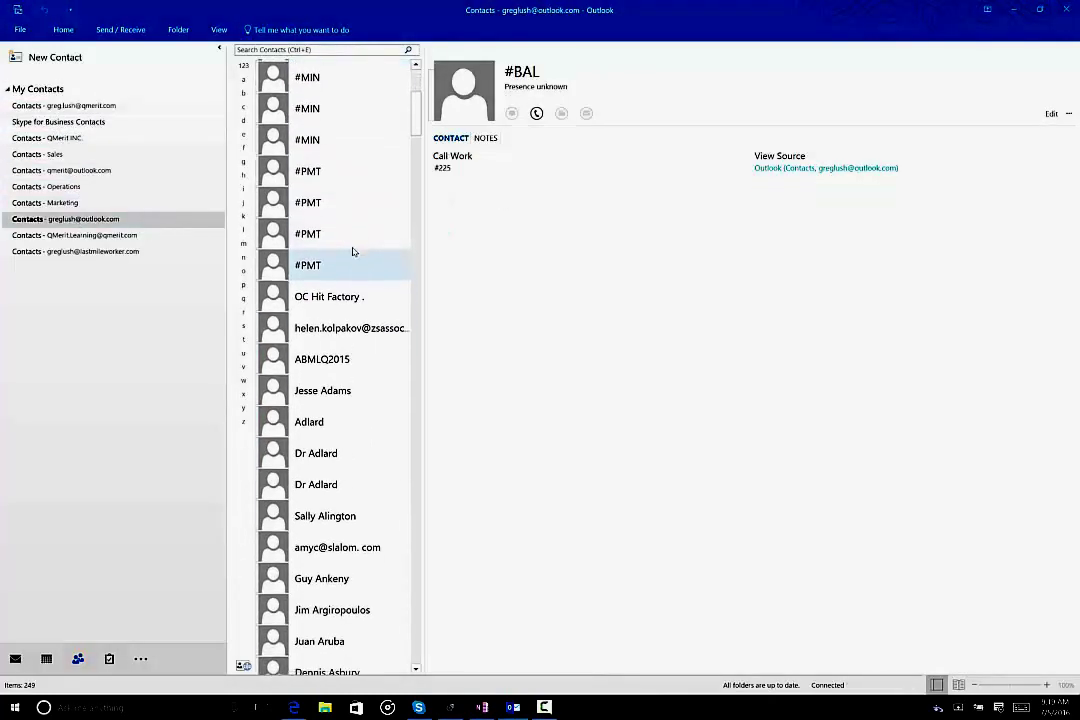
pyautogui.scroll(-1, 348, 250)
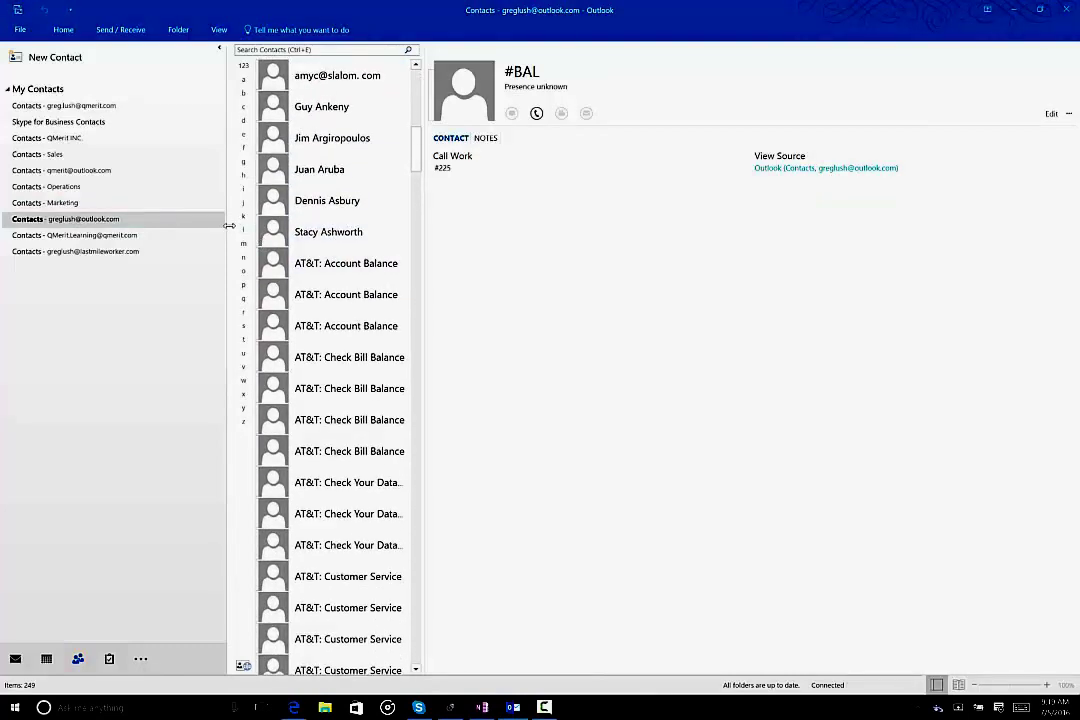
# - Collapse the folder pane beside the contact list and switch to the tasks
pyautogui.click(219, 47)
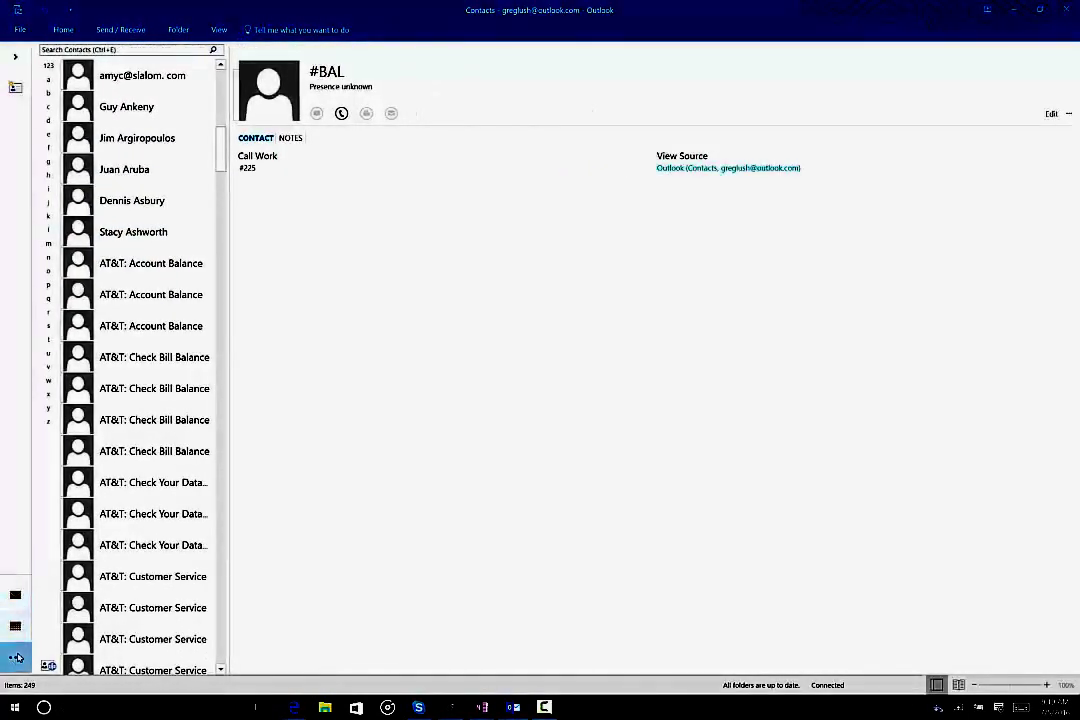
pyautogui.click(15, 657)
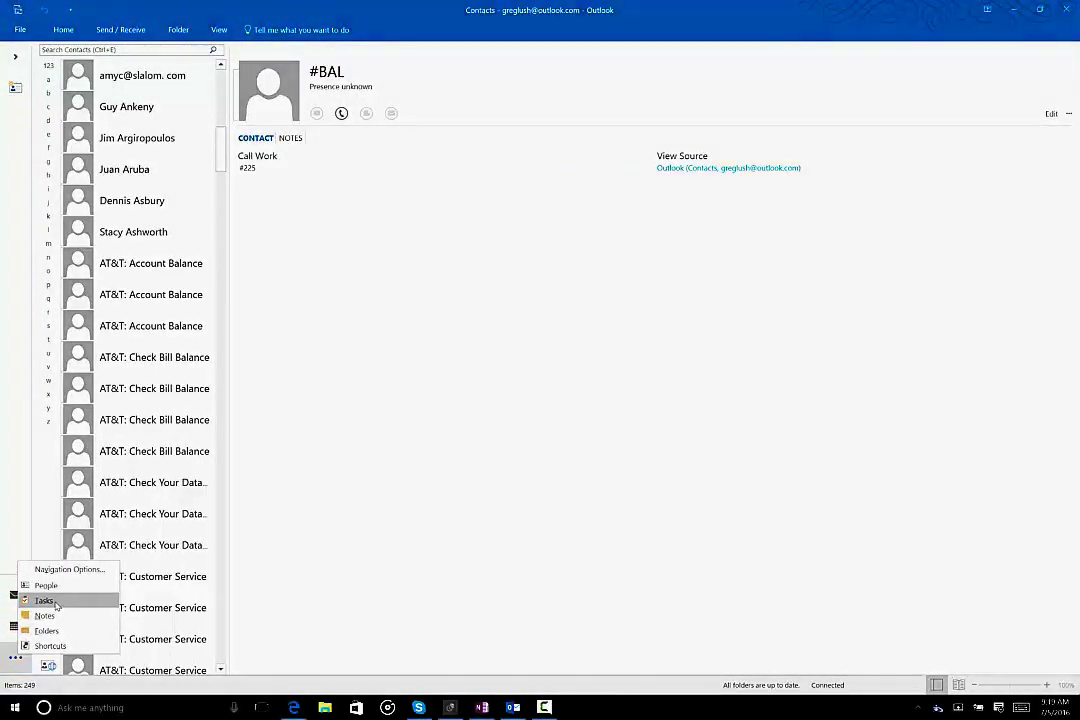
pyautogui.click(57, 603)
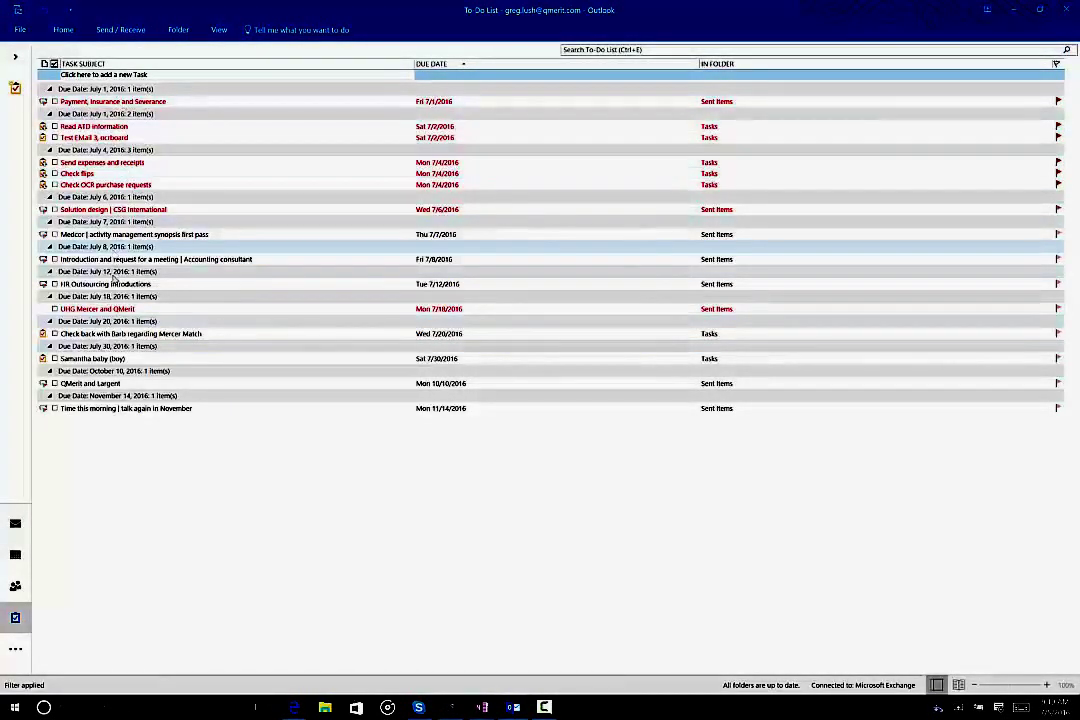
# - Show the folder list of all accounts from the tasks and look at the shortcuts
pyautogui.click(15, 649)
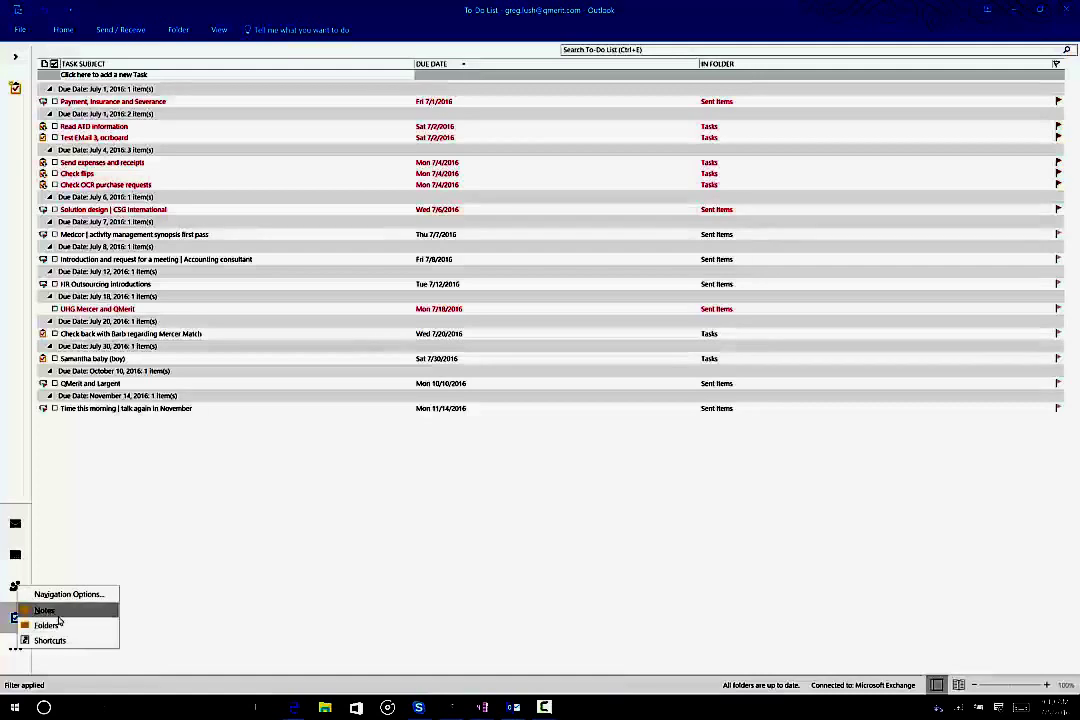
pyautogui.click(59, 624)
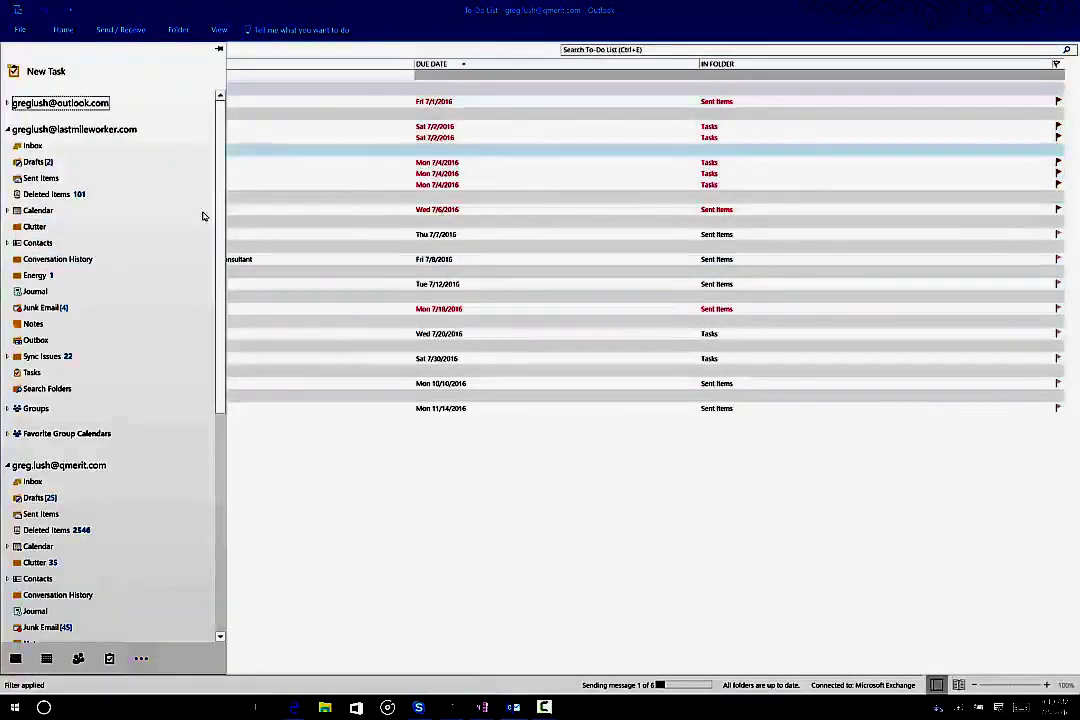
pyautogui.click(141, 658)
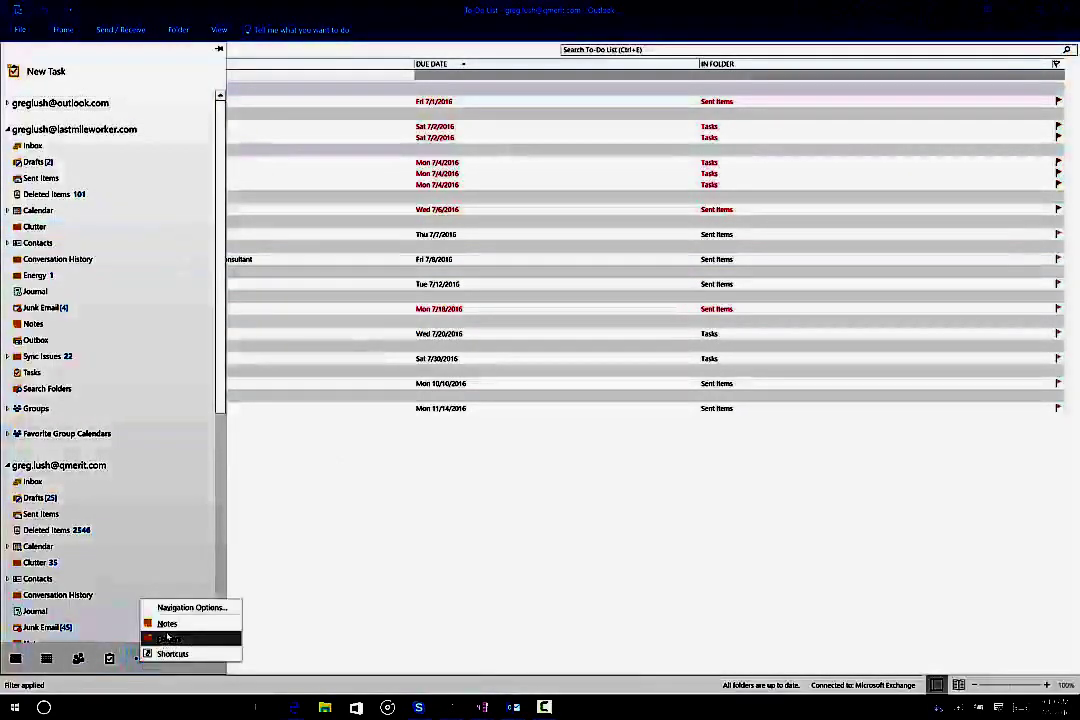
pyautogui.click(165, 653)
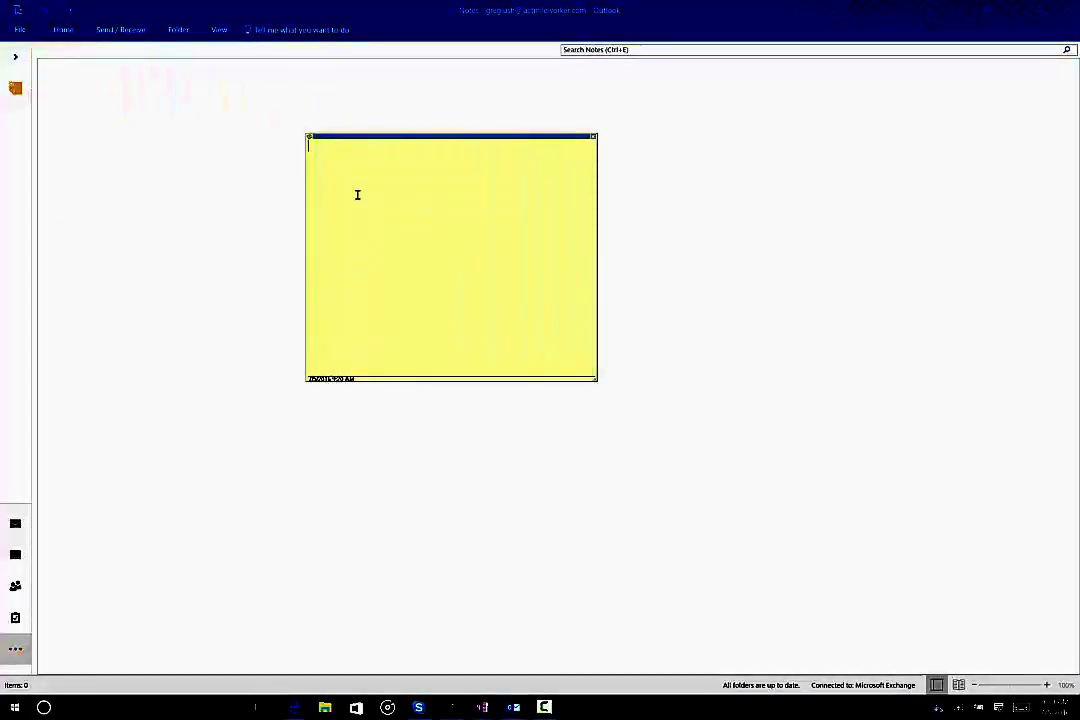
# - Write two notes beginning "lasjkdf;lkjs\\" and ";LKJL;KJ;KLJ", enlarging the second note's window
pyautogui.write('lasjkdf;lkjs\\\\')
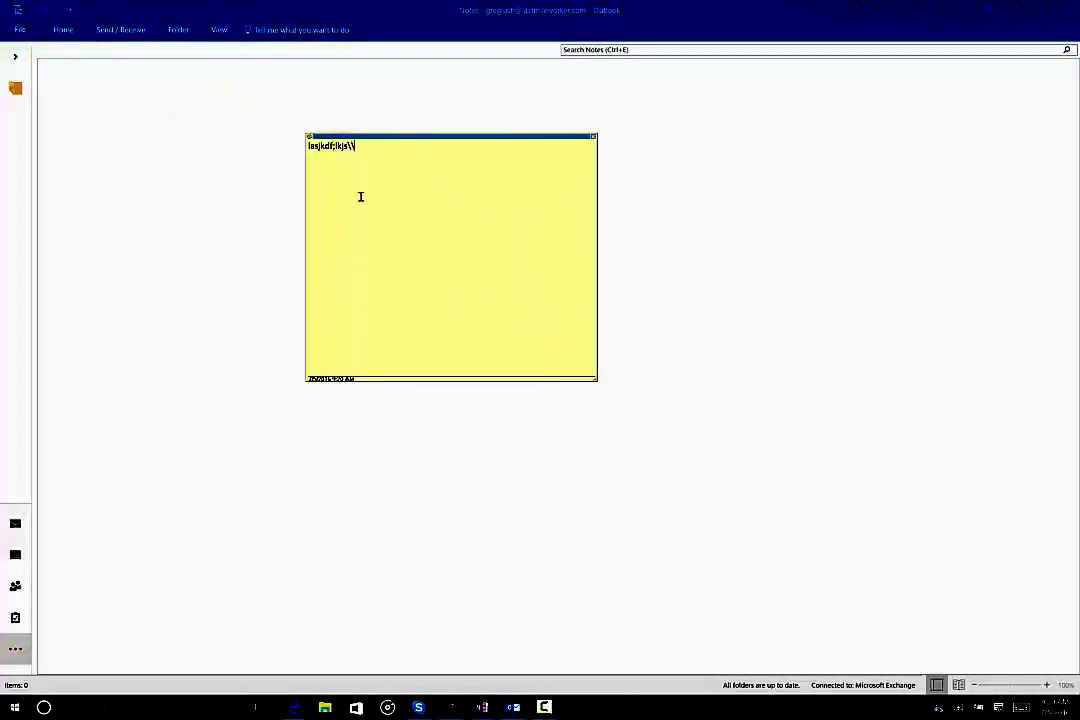
pyautogui.write('lkjsdkfhjSKLDJFH')
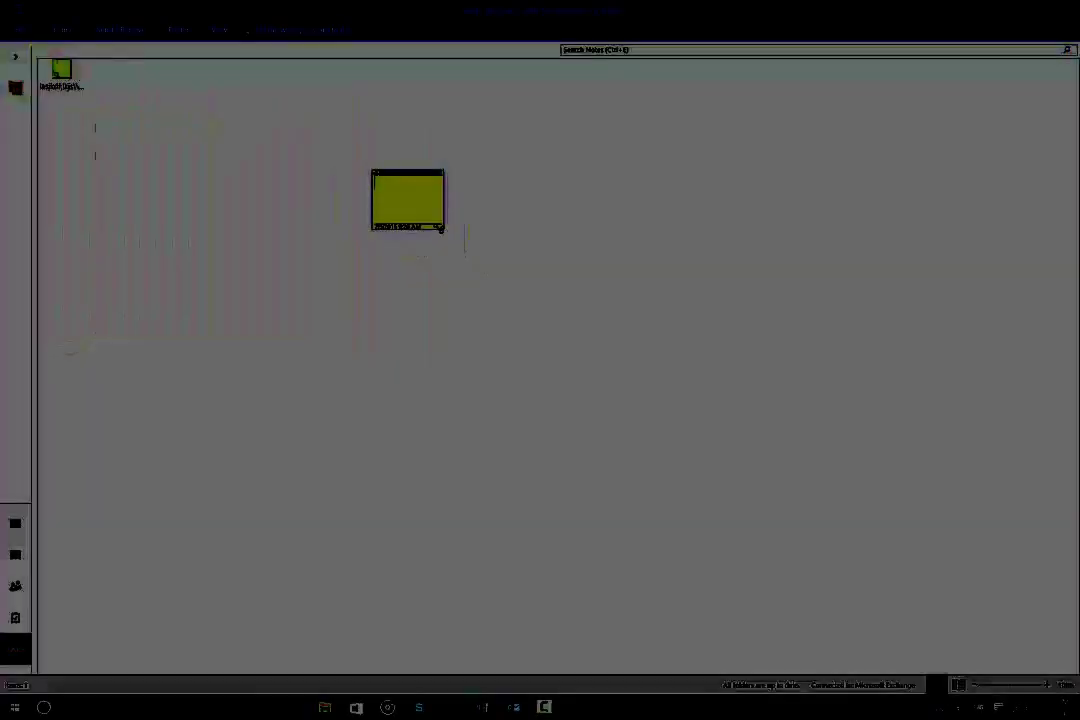
pyautogui.moveTo(444, 229); pyautogui.dragTo(688, 393)
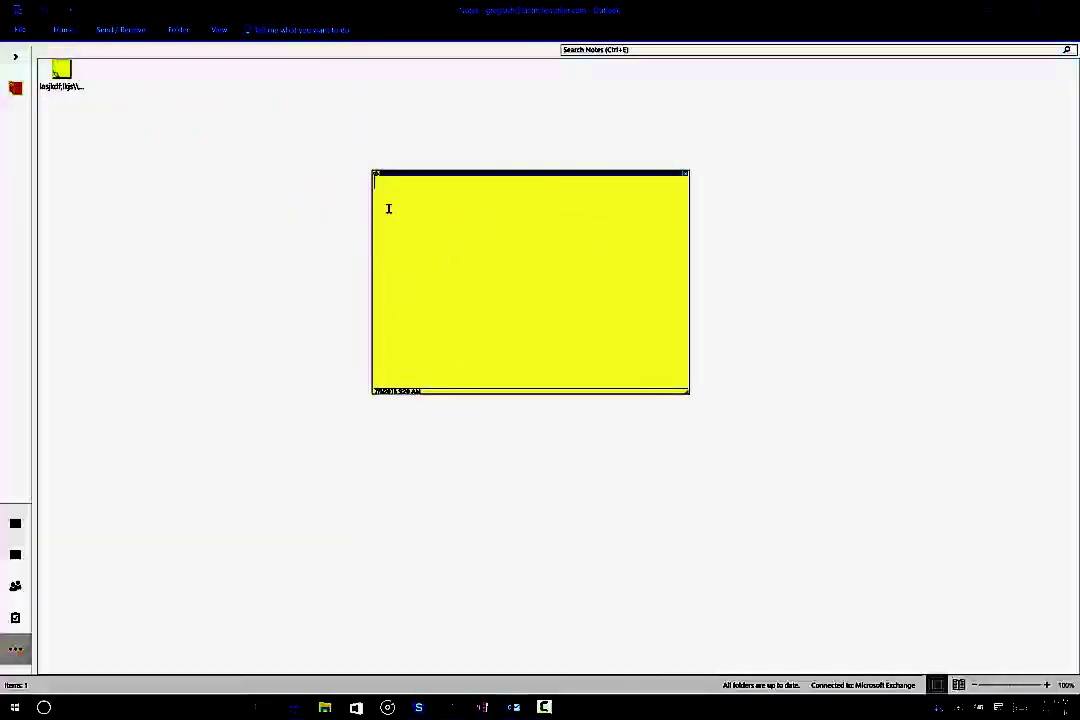
pyautogui.write(';LKJL;KJ;KL')
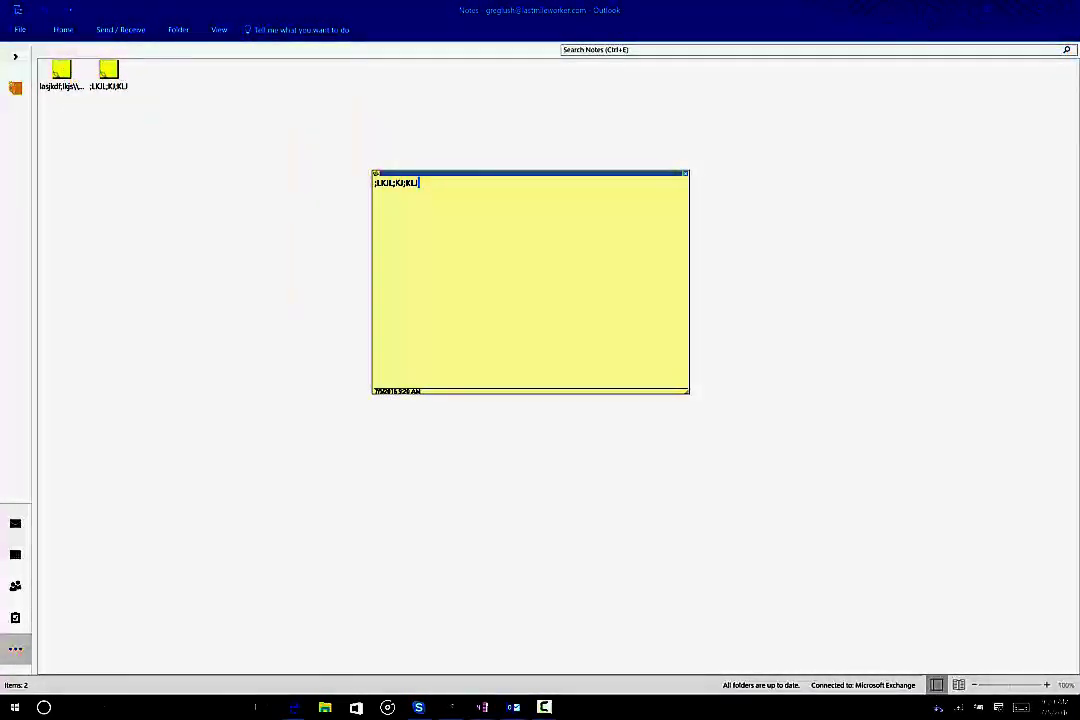
# - Switch to OneNote and look at the Planner training page in the Diversified Thermal Services notebook
pyautogui.moveTo(542, 1); pyautogui.dragTo(506, 123)
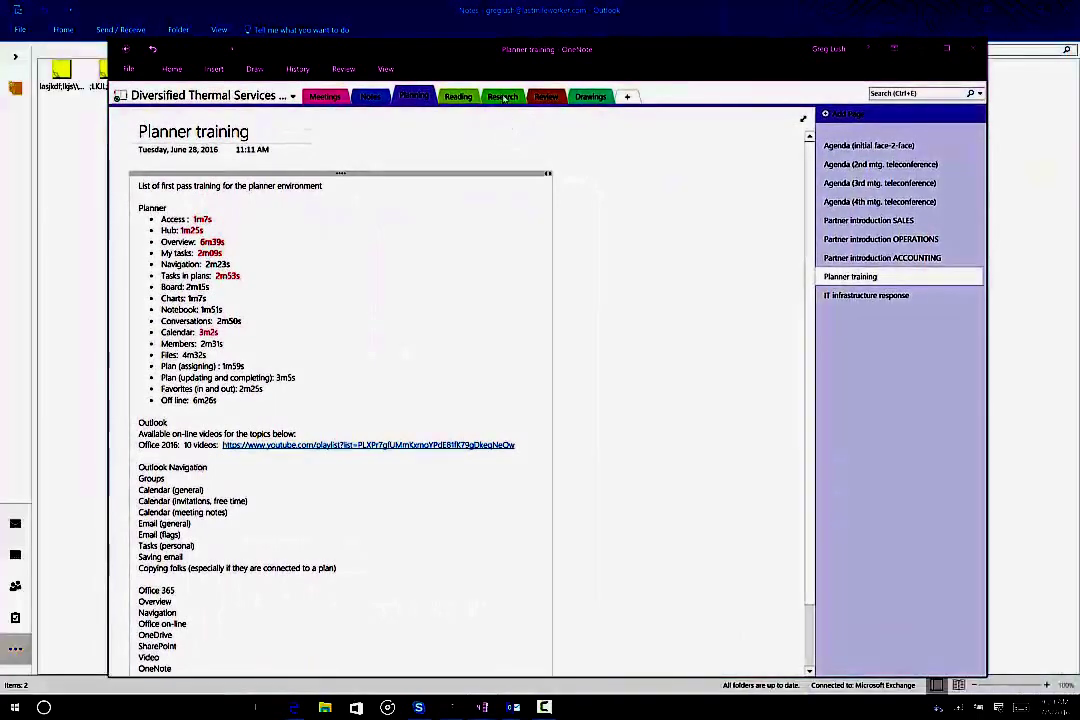
pyautogui.moveTo(478, 55); pyautogui.dragTo(400, 0)
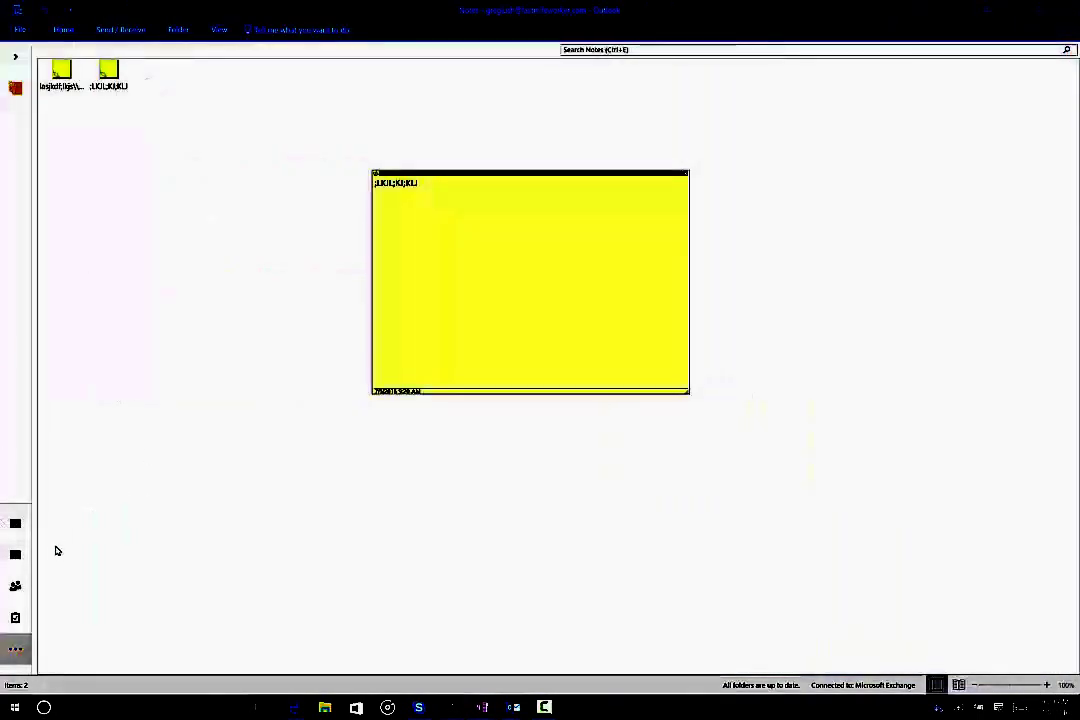
# - Return to the mail in Outlook and preview the CIO Network message and the YouTube message
pyautogui.click(16, 526)
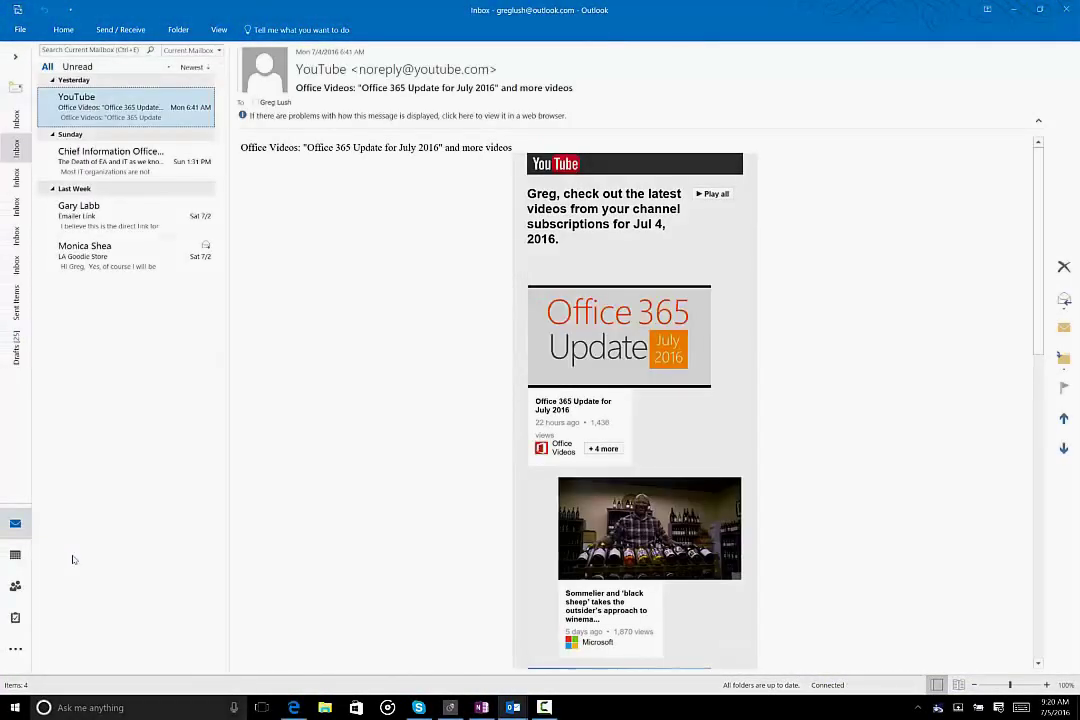
pyautogui.click(84, 144)
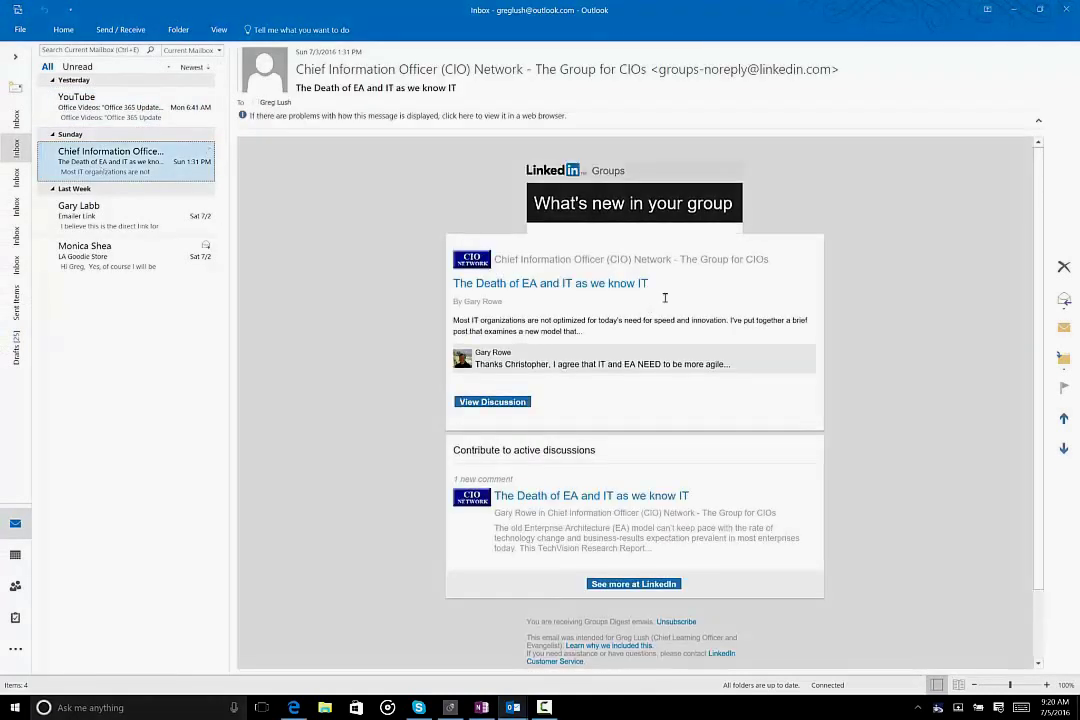
pyautogui.click(101, 104)
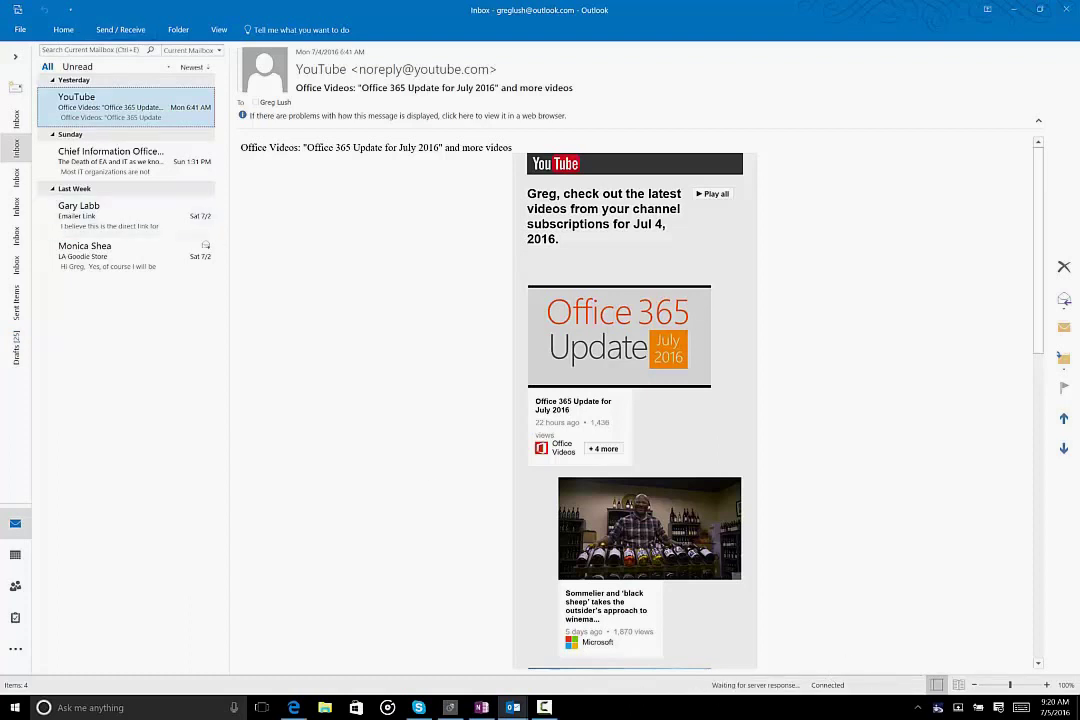
# - Look up "SET APPOIN" in the command search and start a new Appointment from the suggestions
pyautogui.click(300, 29)
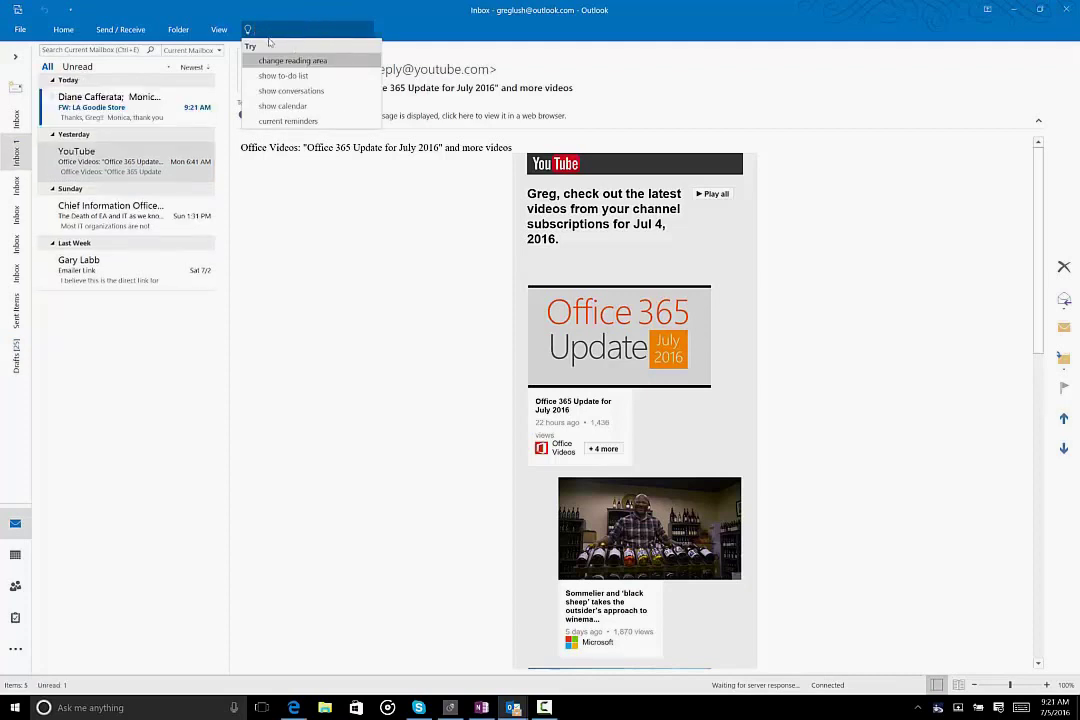
pyautogui.write('SET APP')
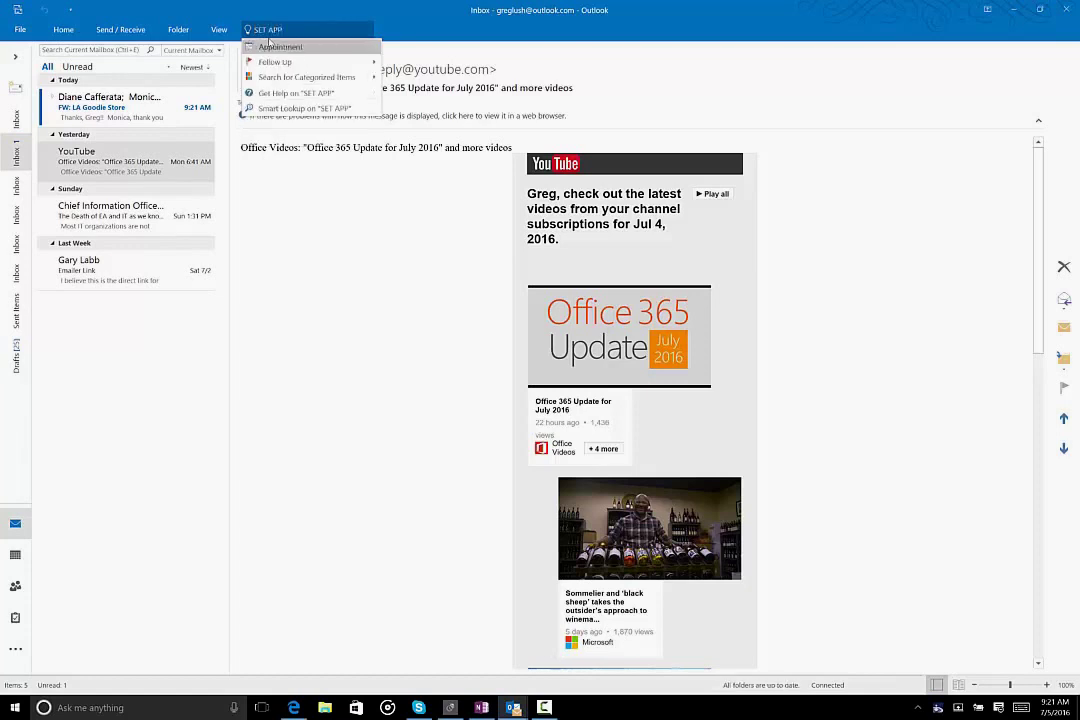
pyautogui.write('OIN')
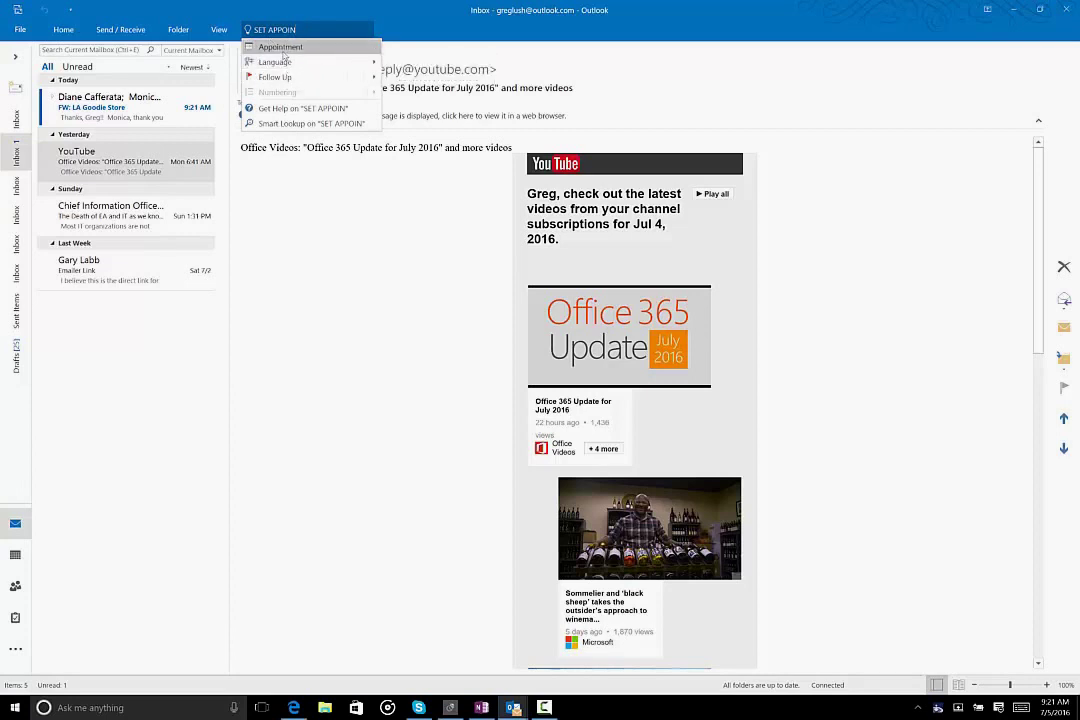
pyautogui.click(283, 48)
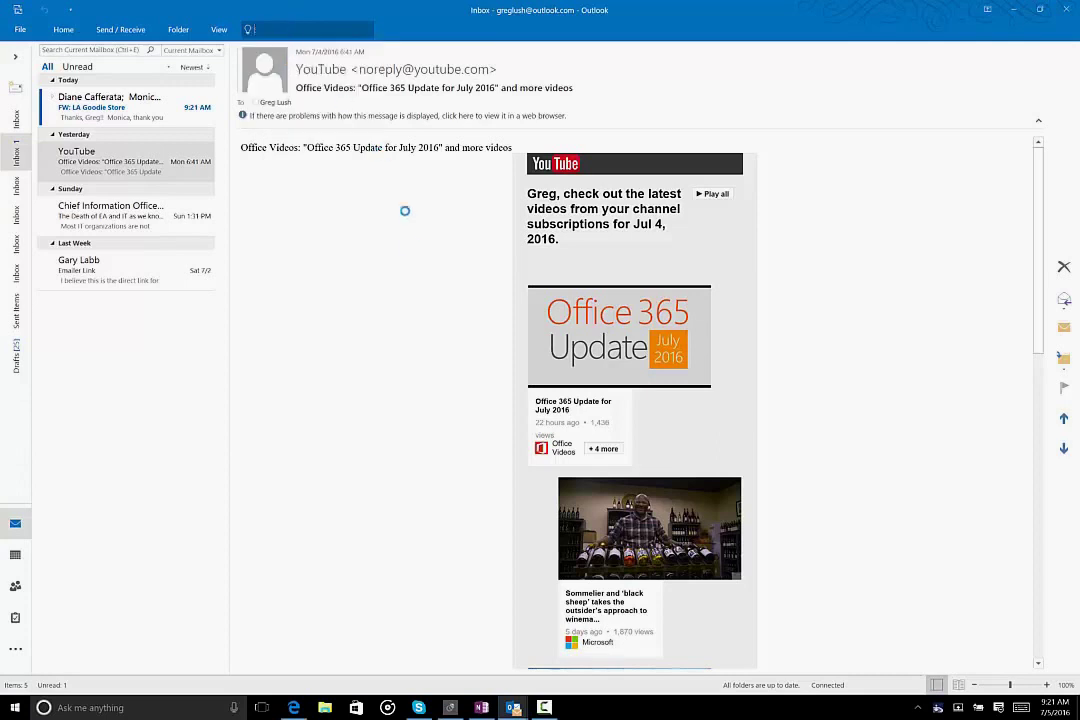